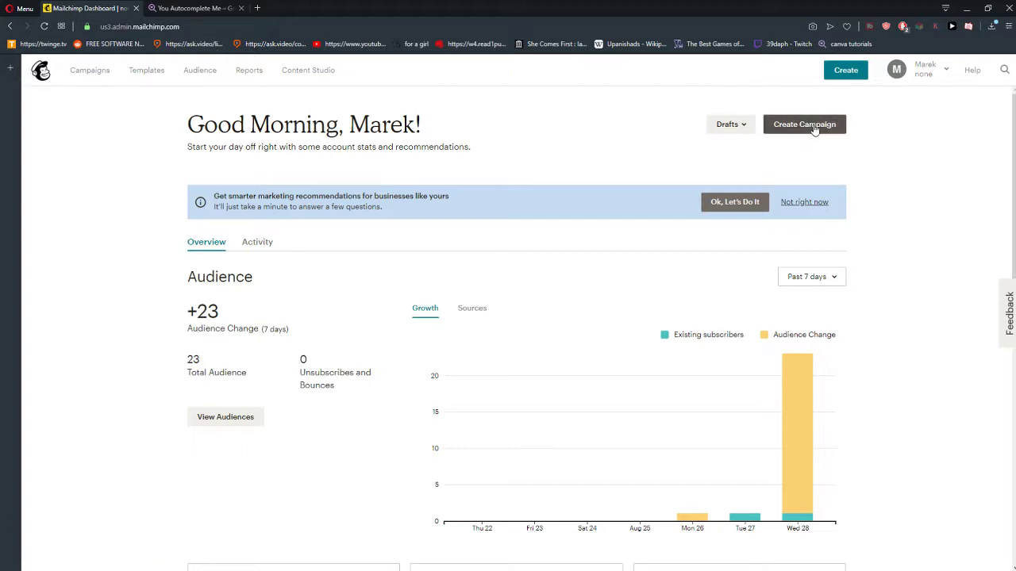
- Start creating a new campaign of the Email type
click(811, 126)
scroll(313, 205, down, 1)
scroll(333, 198, up, 1)
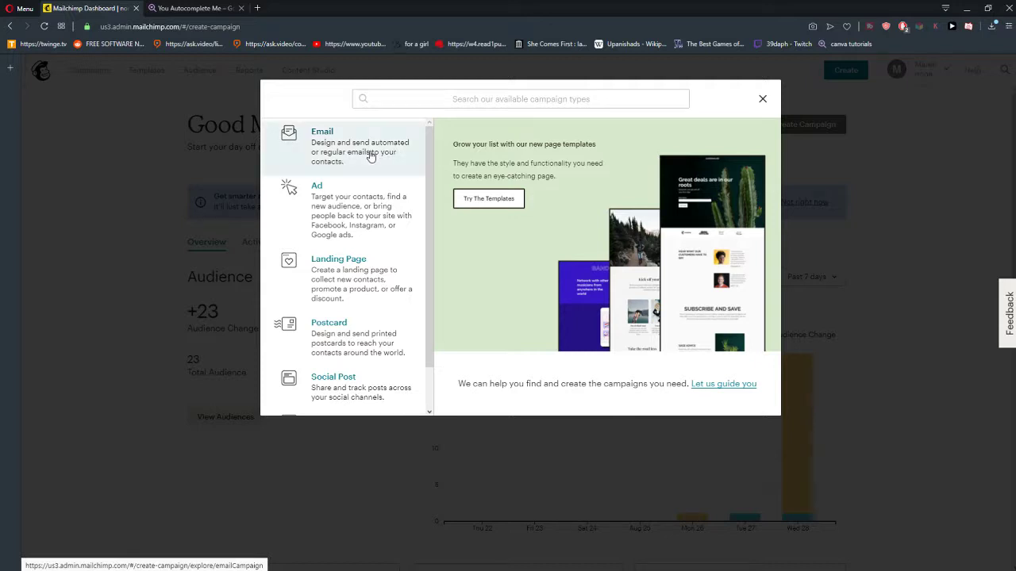
click(369, 157)
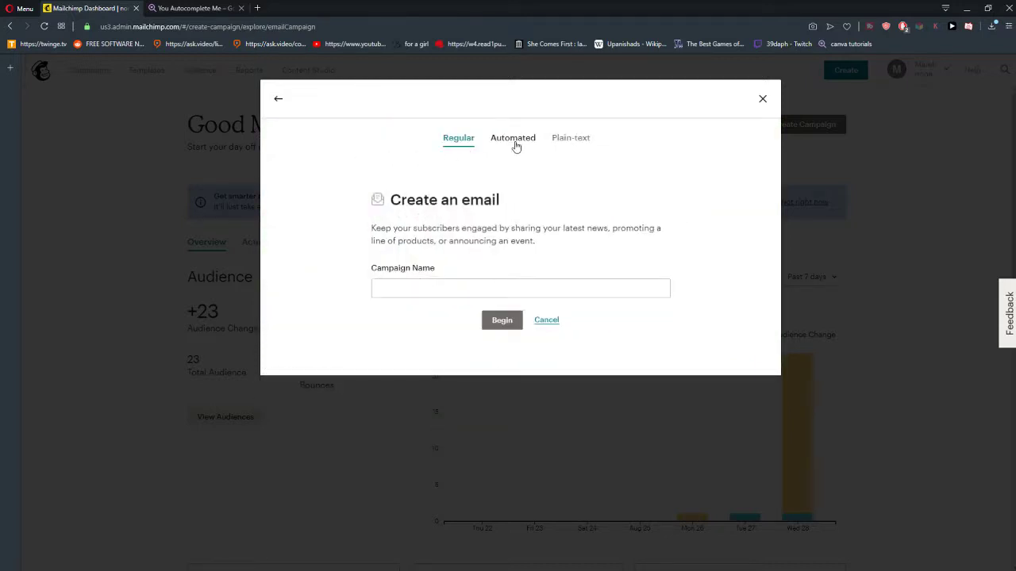
click(421, 282)
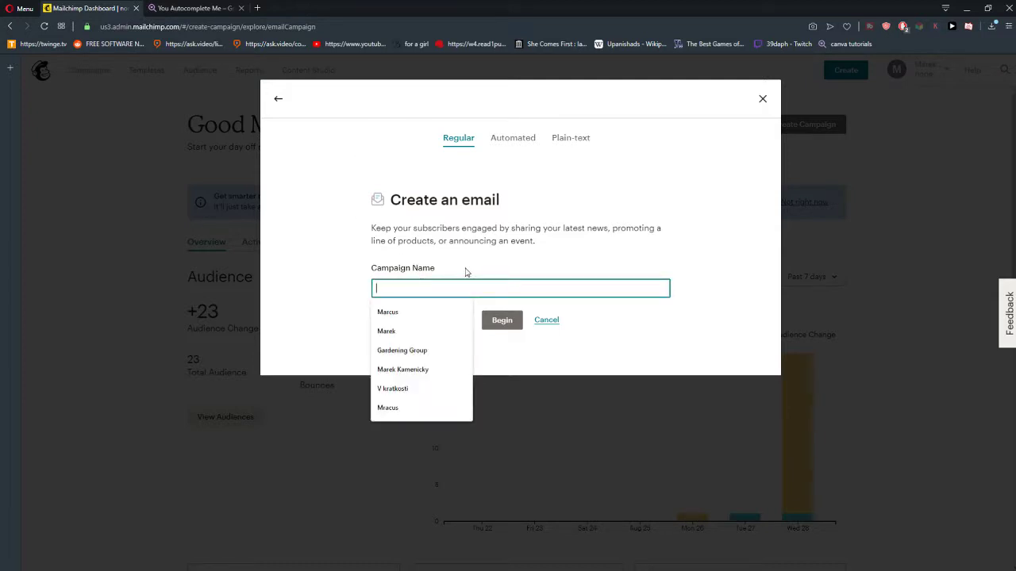
- Review the automated email types offered for tags, subscriber activity and e-commerce
click(513, 140)
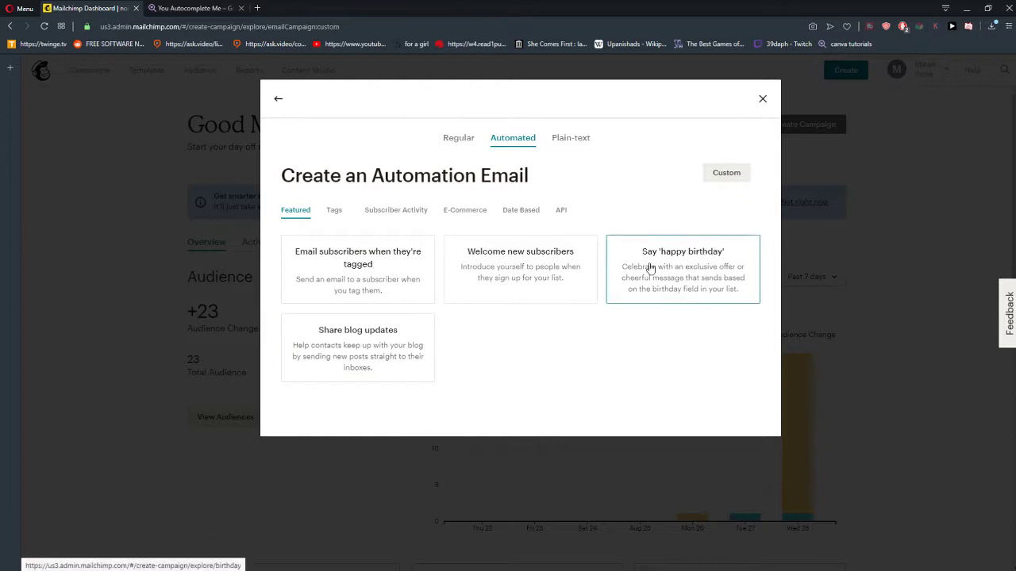
click(336, 212)
click(390, 215)
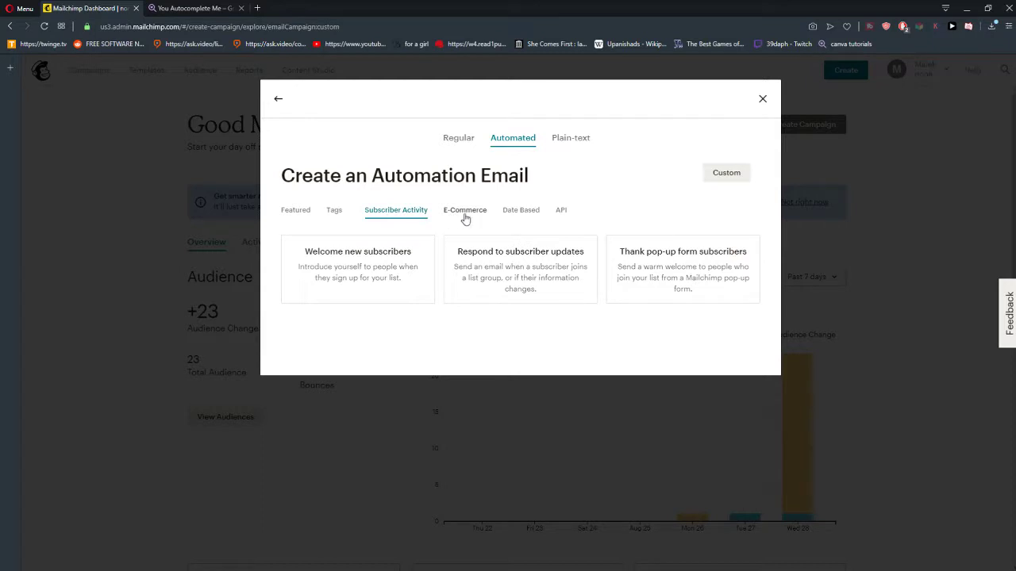
click(466, 215)
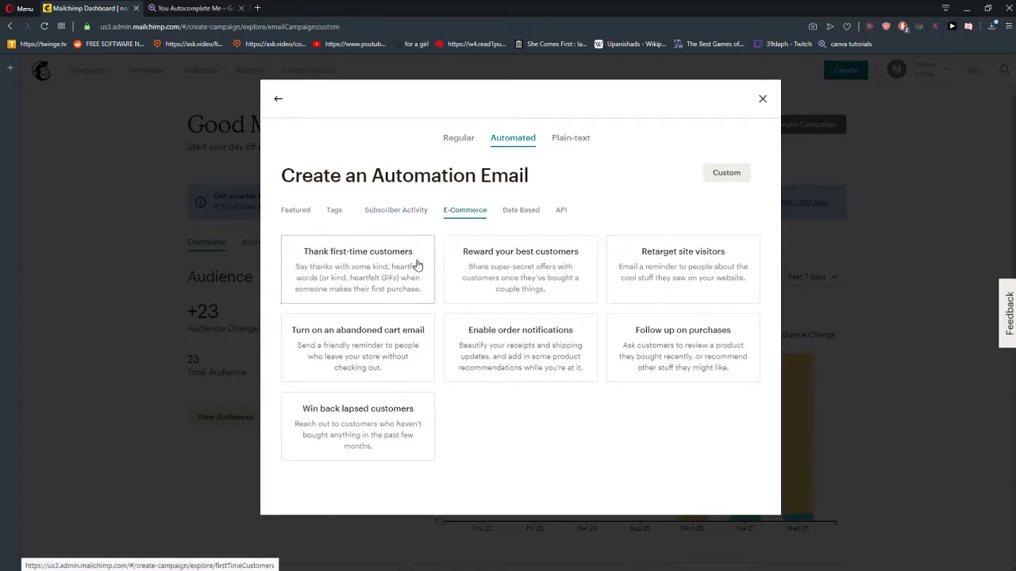
- Create a regular email campaign named "Blog"
click(457, 142)
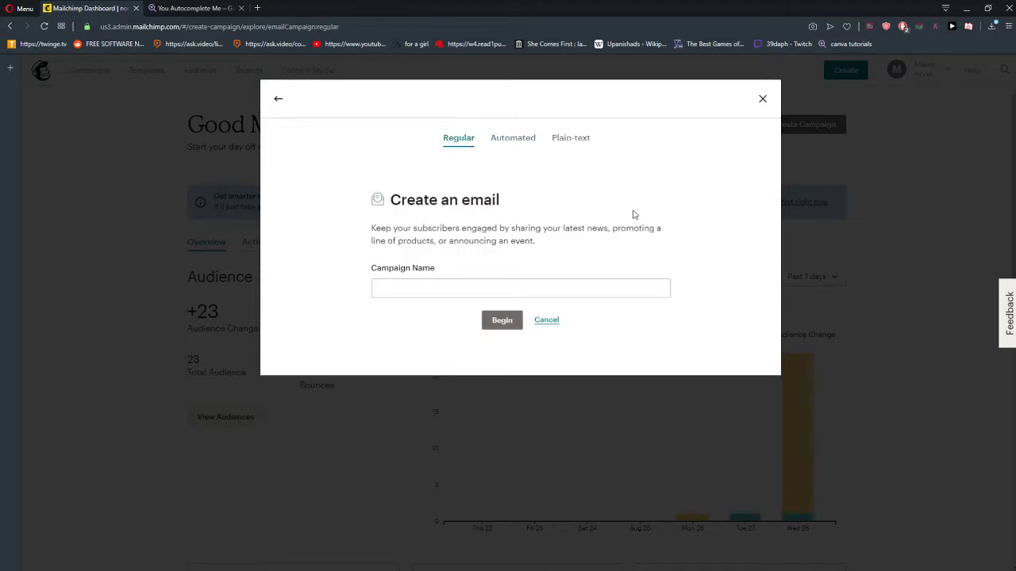
click(392, 292)
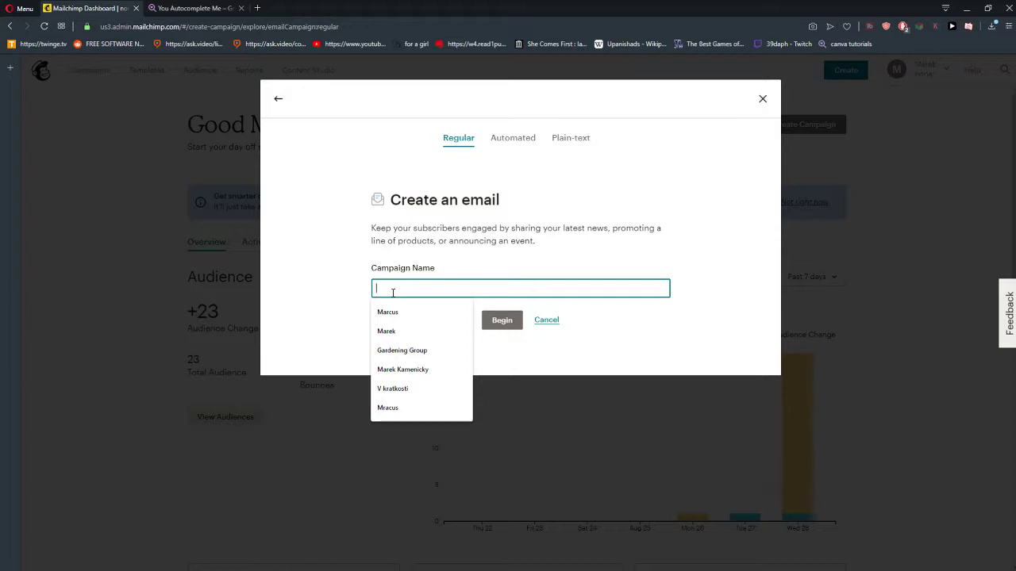
text(Blog)
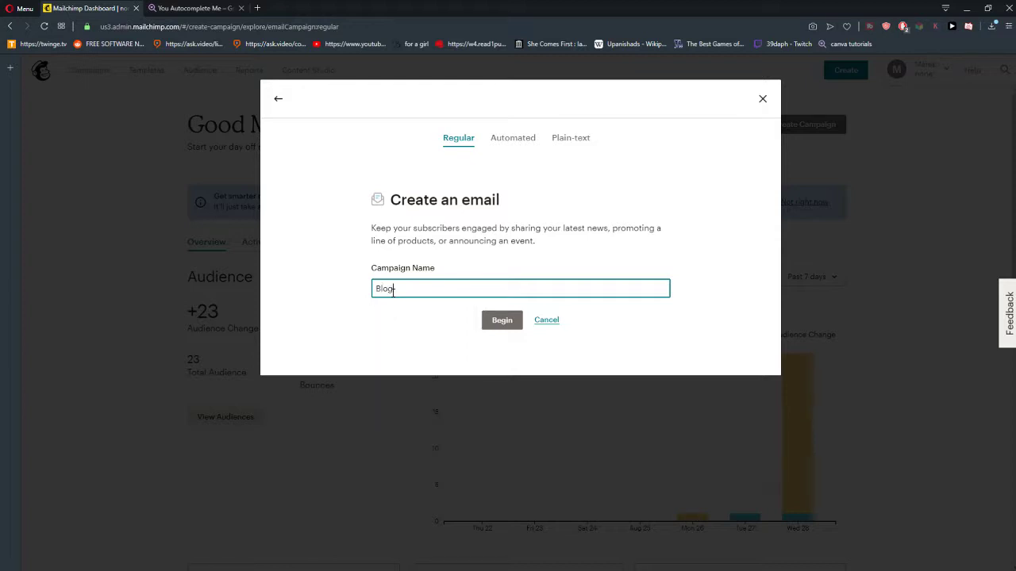
click(505, 320)
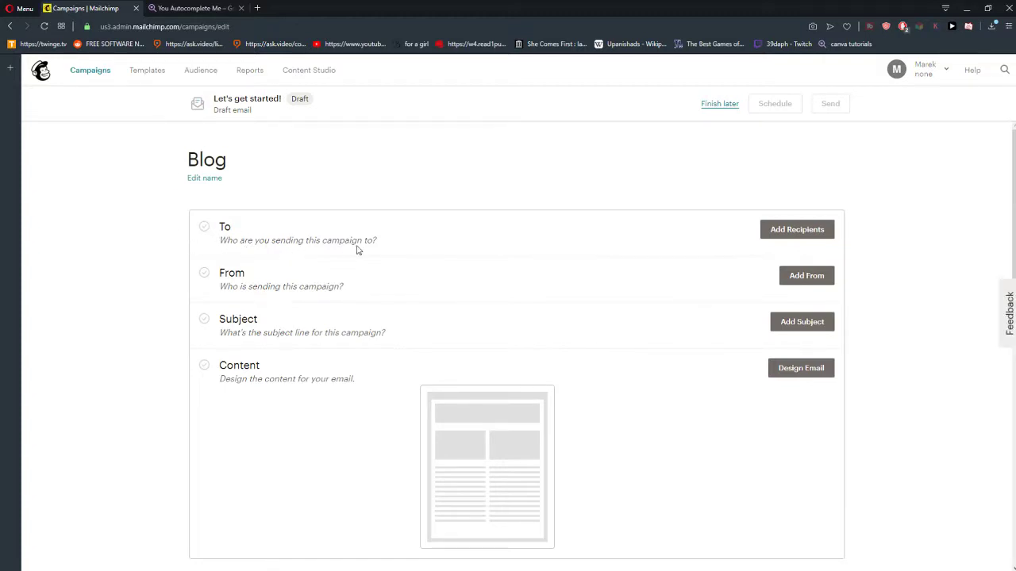
- Choose "none" as the audience for the campaign's recipients
click(821, 230)
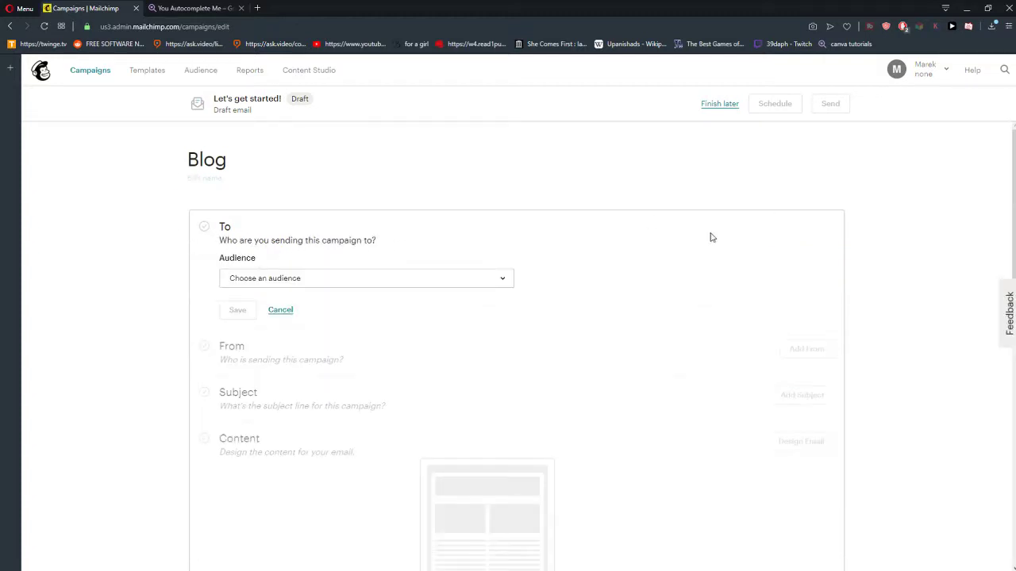
click(333, 277)
click(379, 345)
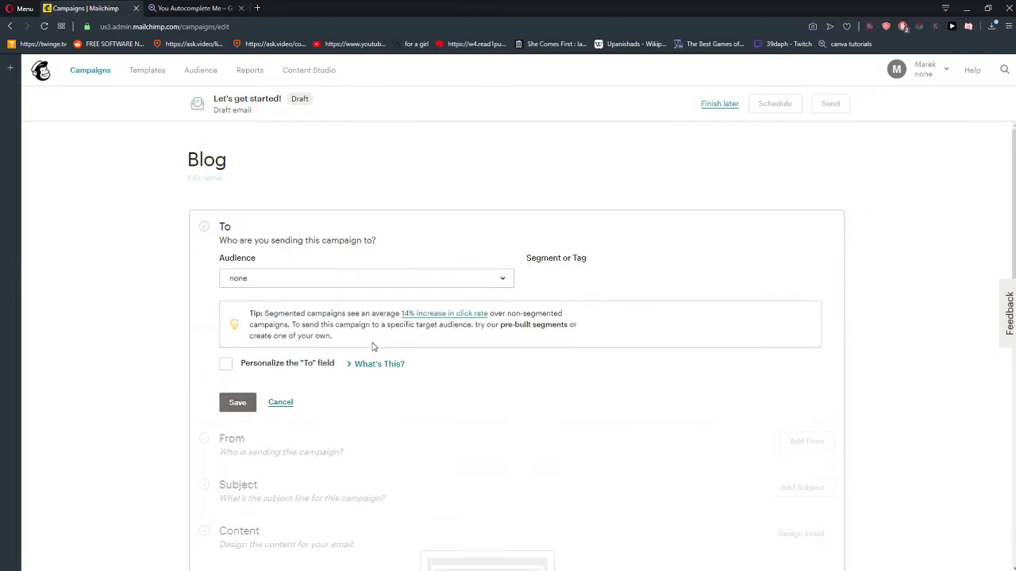
drag(292, 324, 424, 333)
click(425, 335)
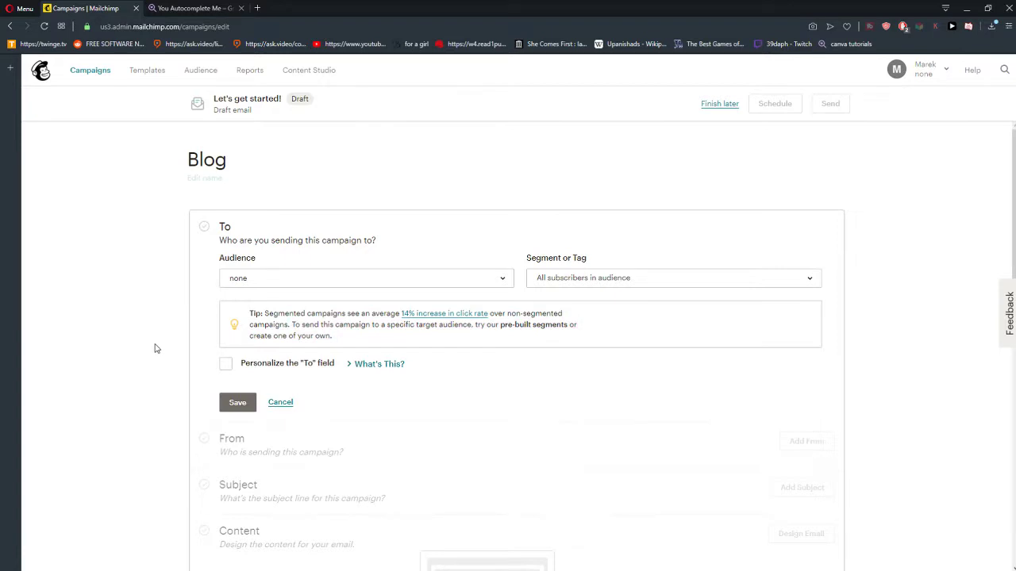
- Try personalizing the "To" field with the *|FNAME|* merge tag
click(226, 366)
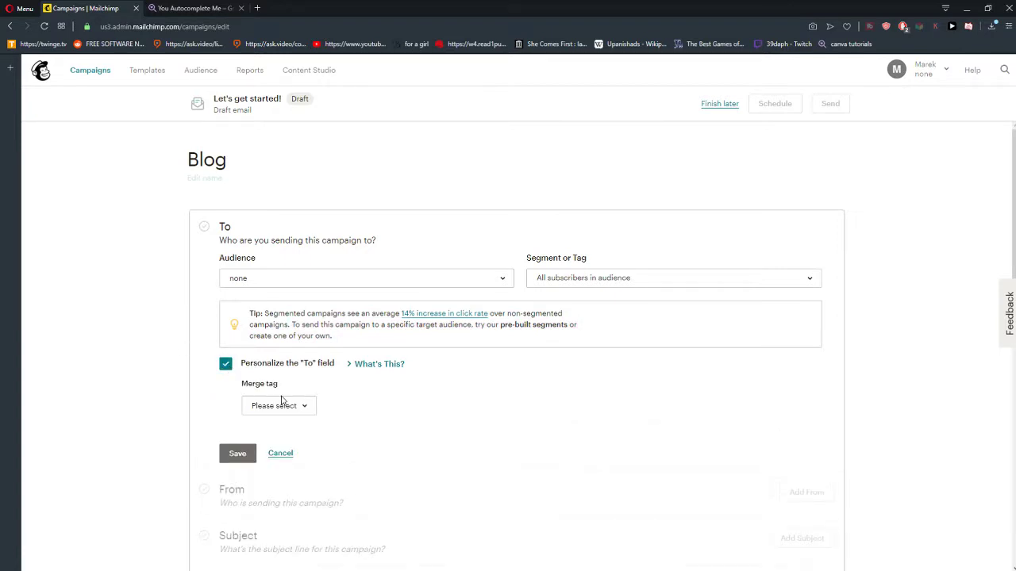
click(284, 406)
click(244, 374)
click(284, 406)
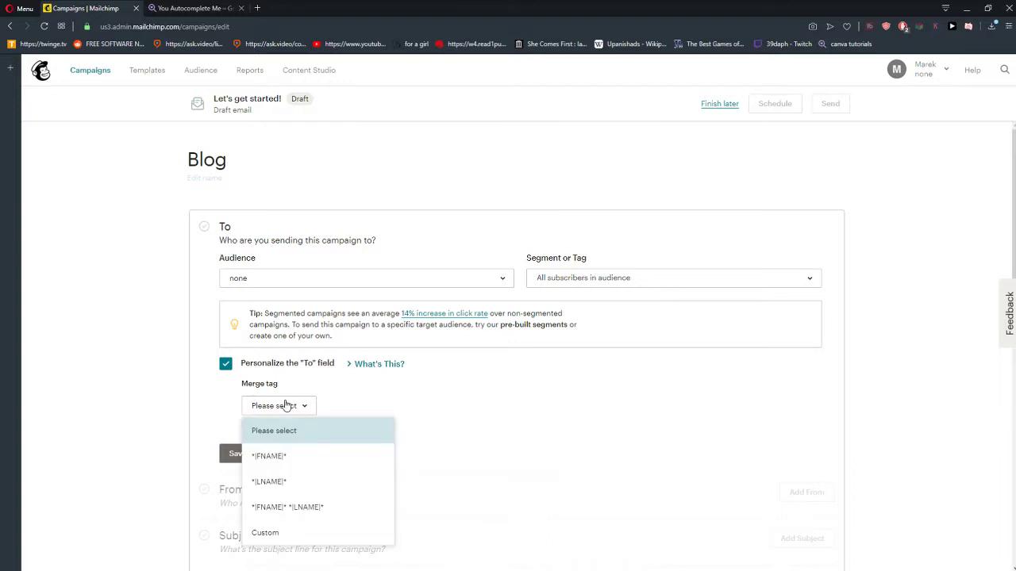
click(318, 457)
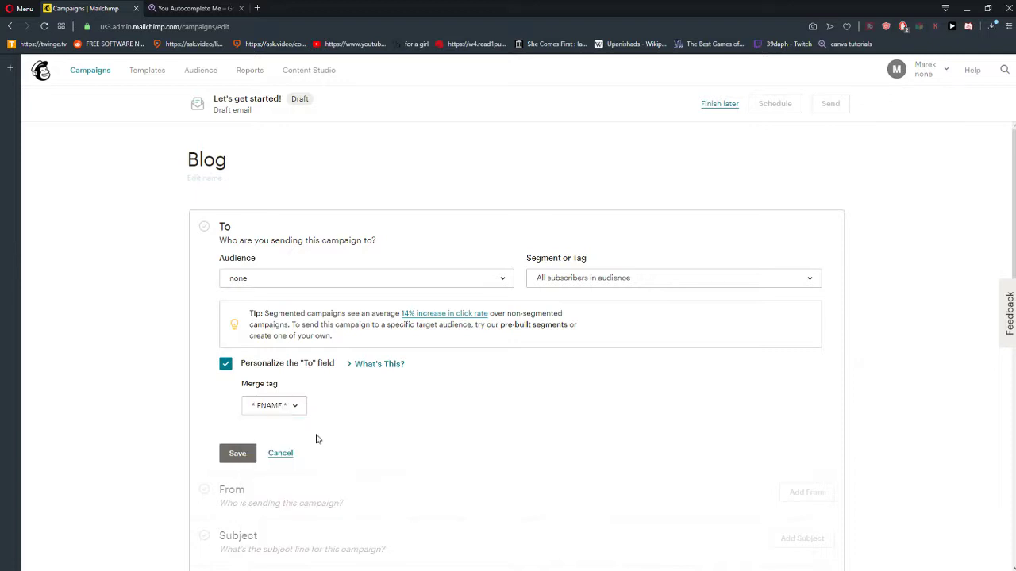
click(273, 408)
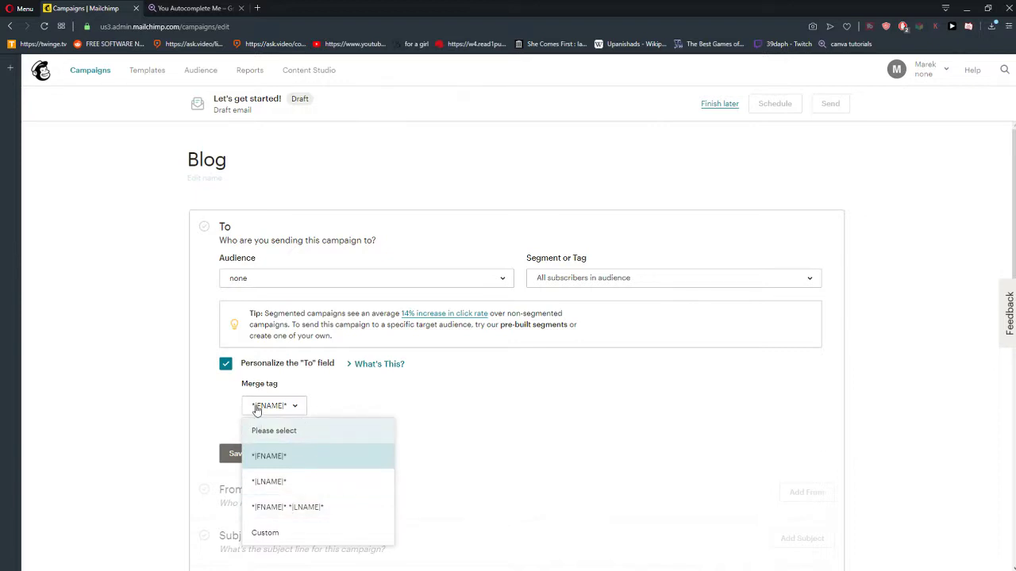
click(229, 371)
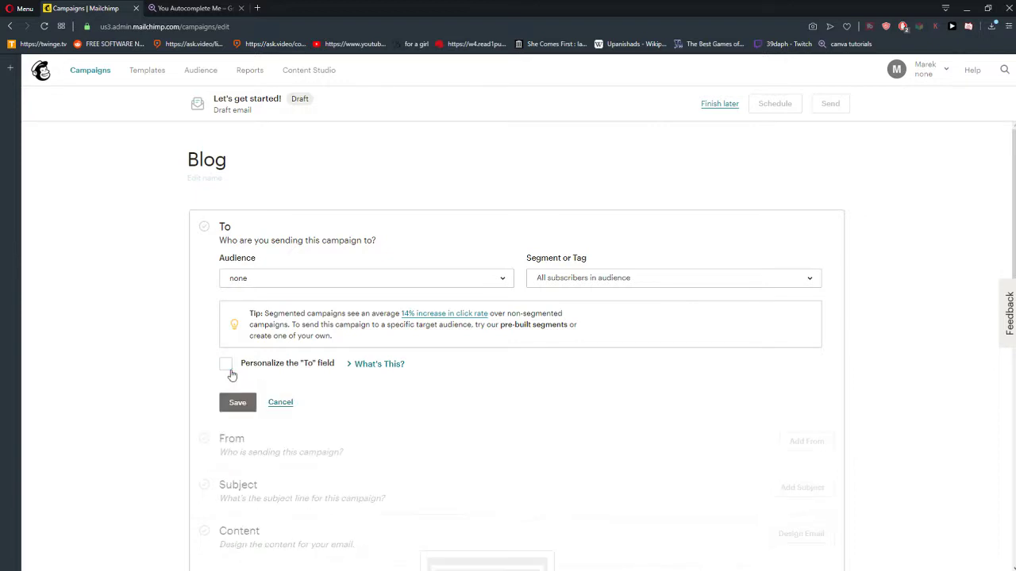
- Examine the available audiences and the segment or tag options, including the pre-built segments
click(303, 282)
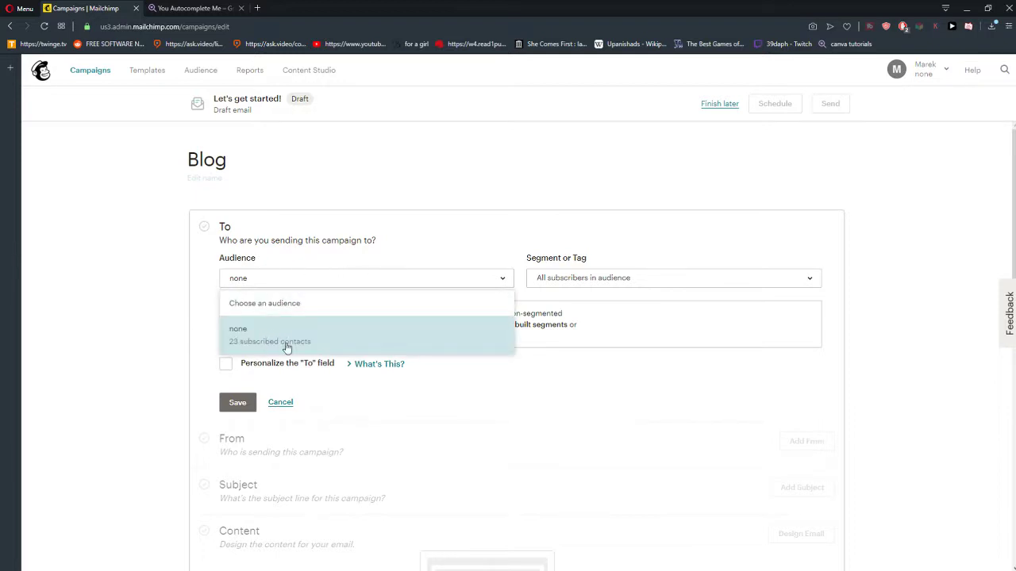
click(585, 316)
click(317, 280)
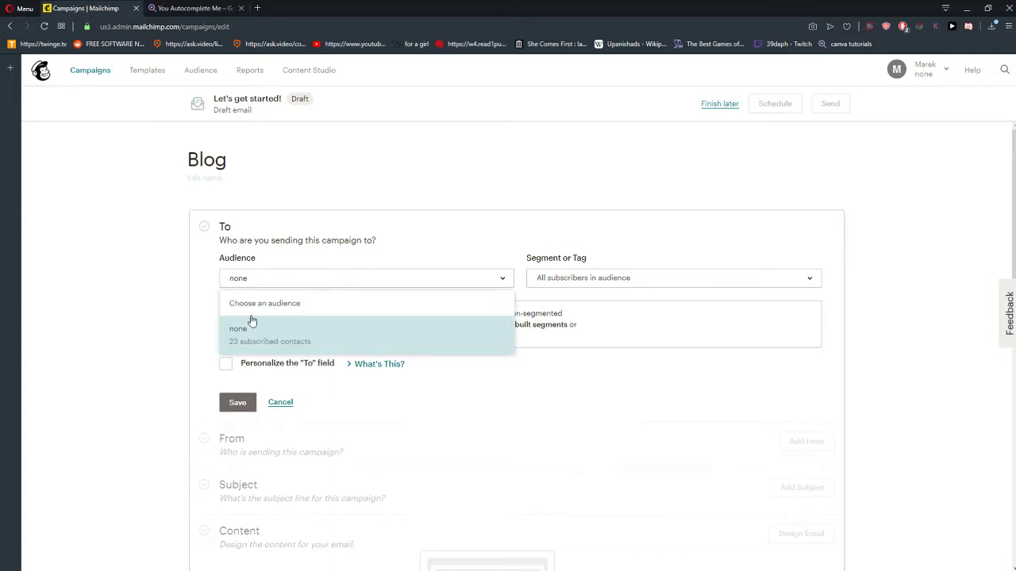
click(582, 394)
click(605, 284)
scroll(607, 347, down, 3)
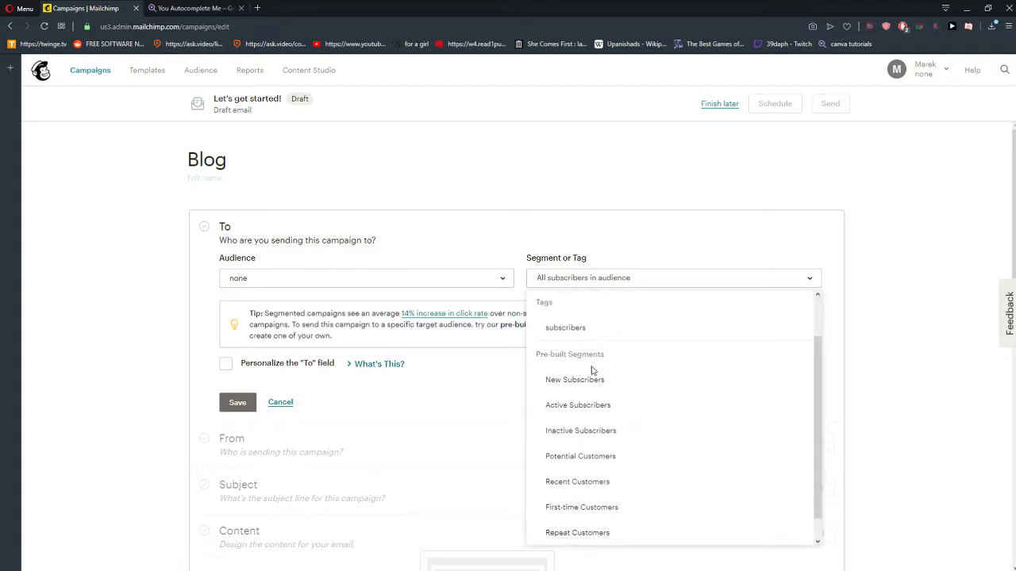
scroll(623, 404, up, 2)
scroll(587, 353, up, 1)
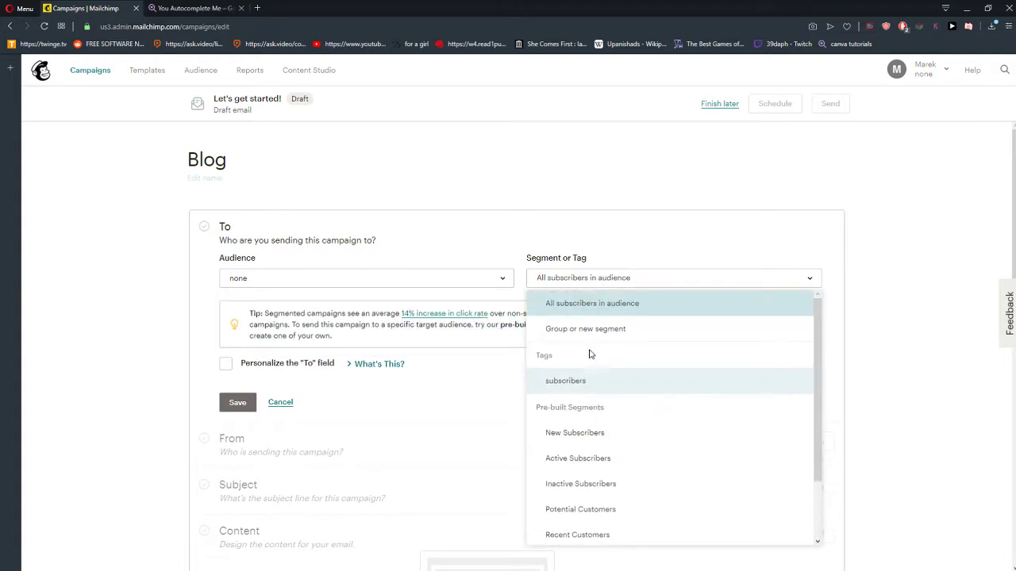
scroll(587, 361, down, 3)
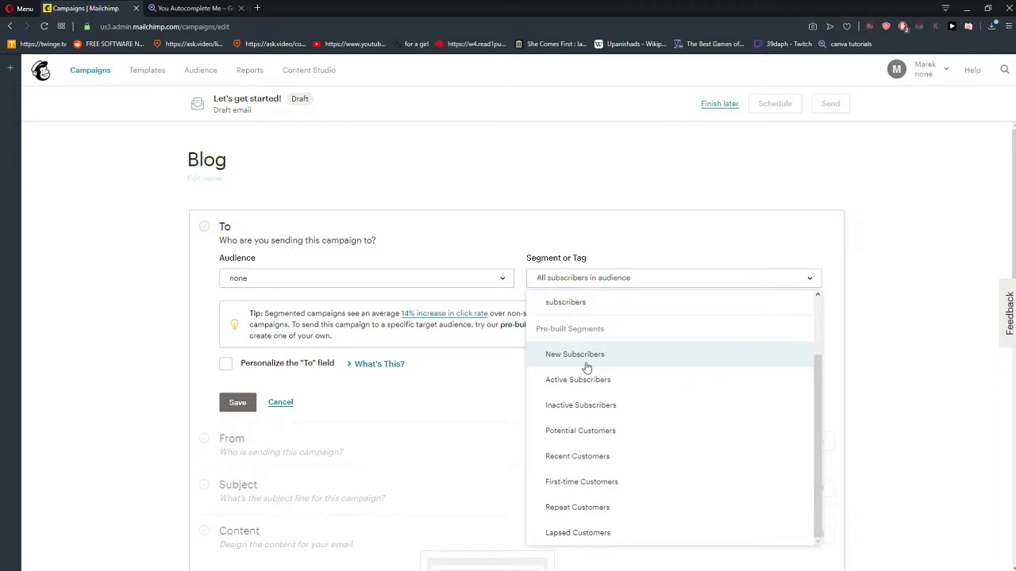
click(890, 400)
- Save the recipient settings with all subscribers in the audience and no "To" field personalization
scroll(638, 374, down, 3)
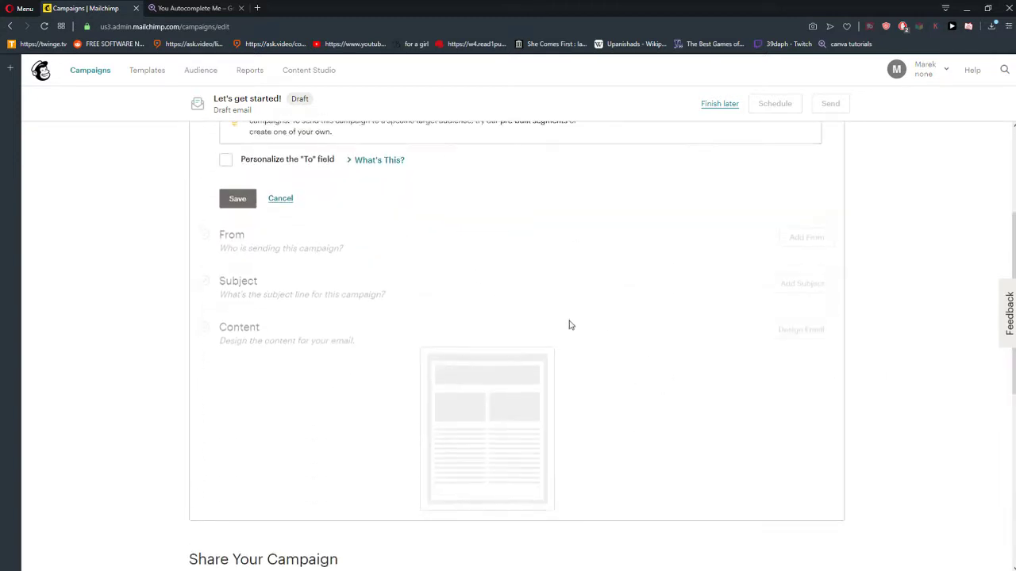
scroll(569, 325, up, 1)
click(233, 301)
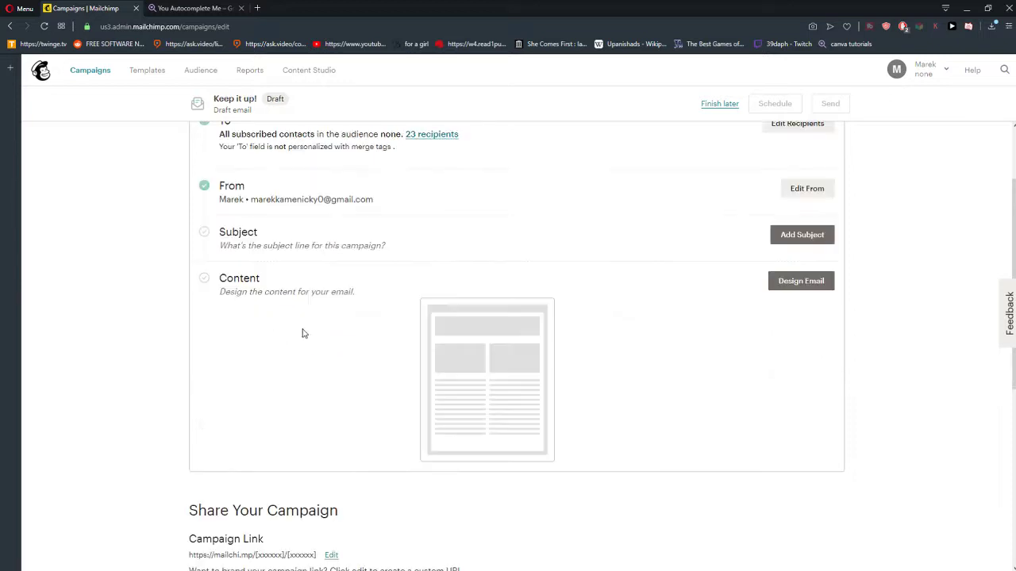
- Check the sender's name and email address for the campaign and save the From details
scroll(381, 313, up, 1)
click(808, 305)
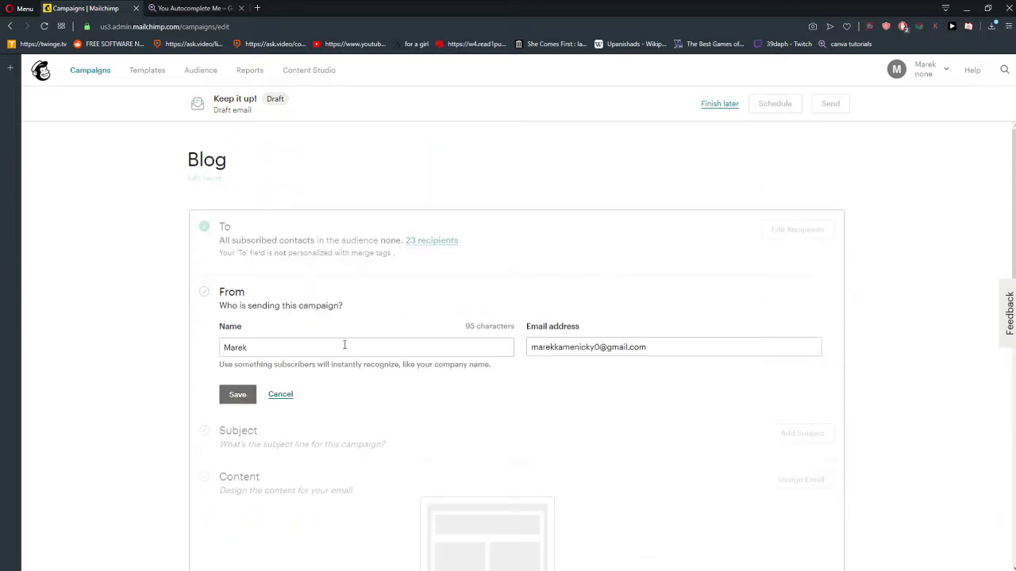
triple_click(636, 347)
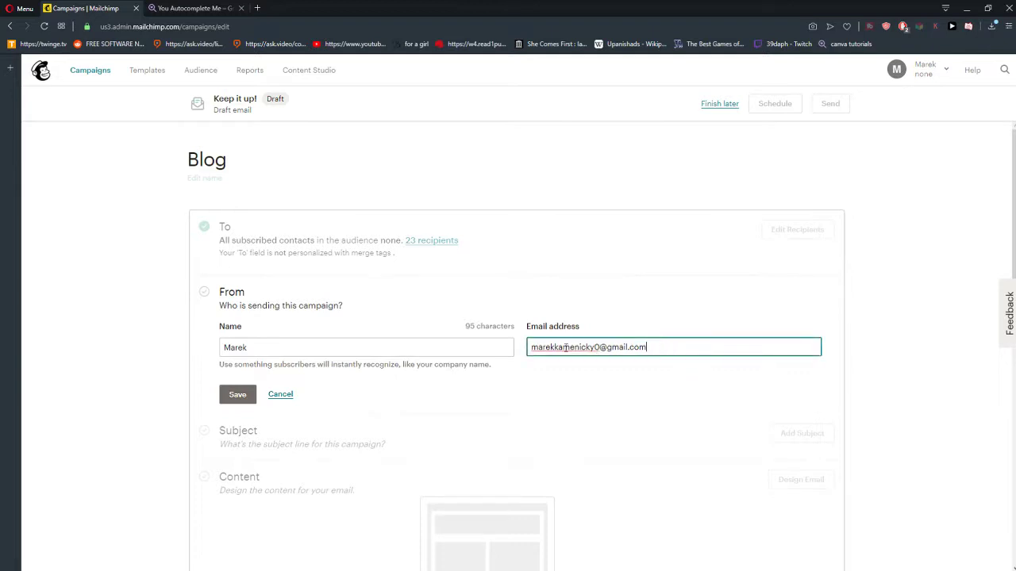
click(237, 395)
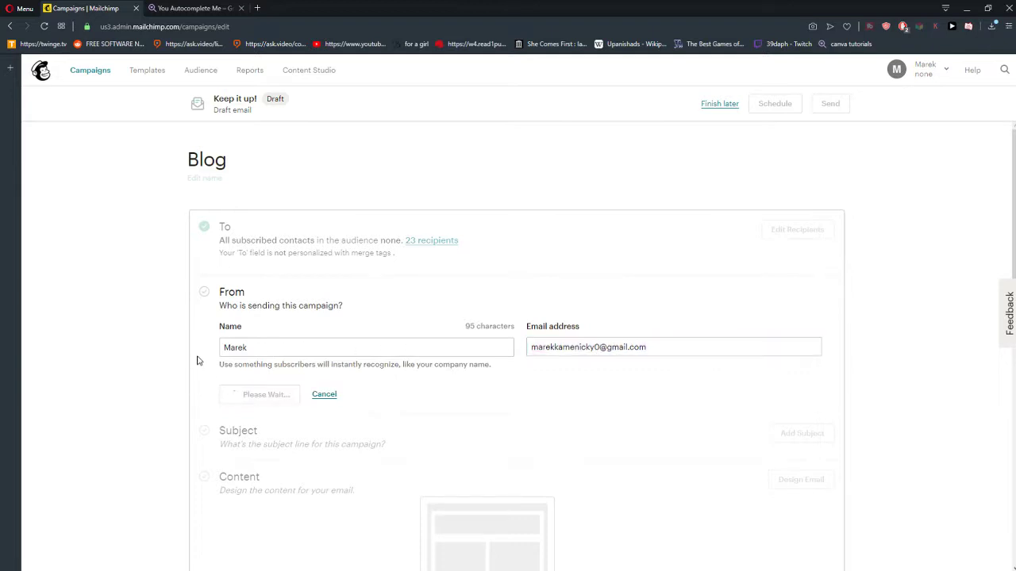
- Set the campaign's subject line to "Amazing news!", leave the preview text empty and save the subject
scroll(362, 313, down, 1)
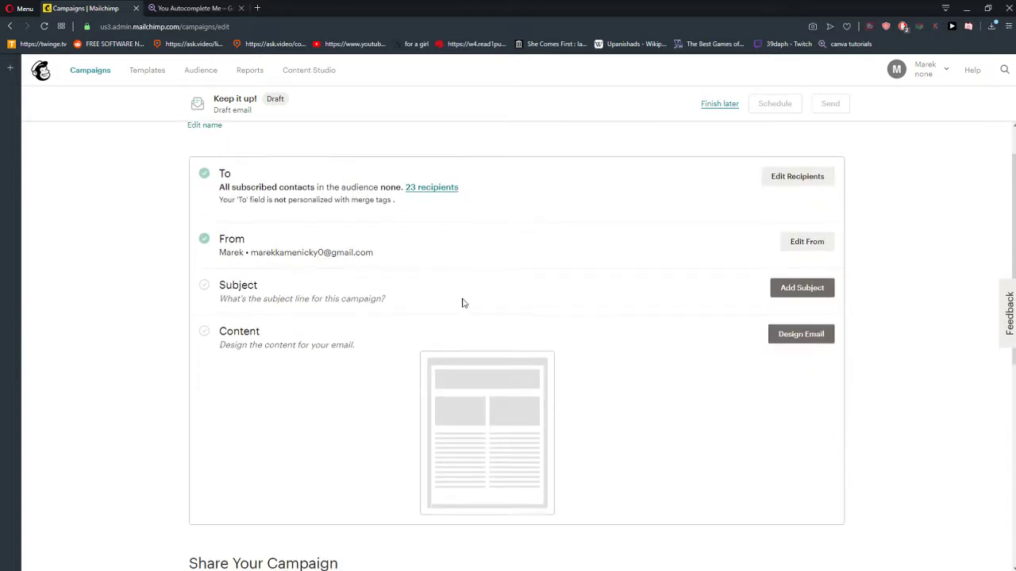
click(793, 291)
click(291, 347)
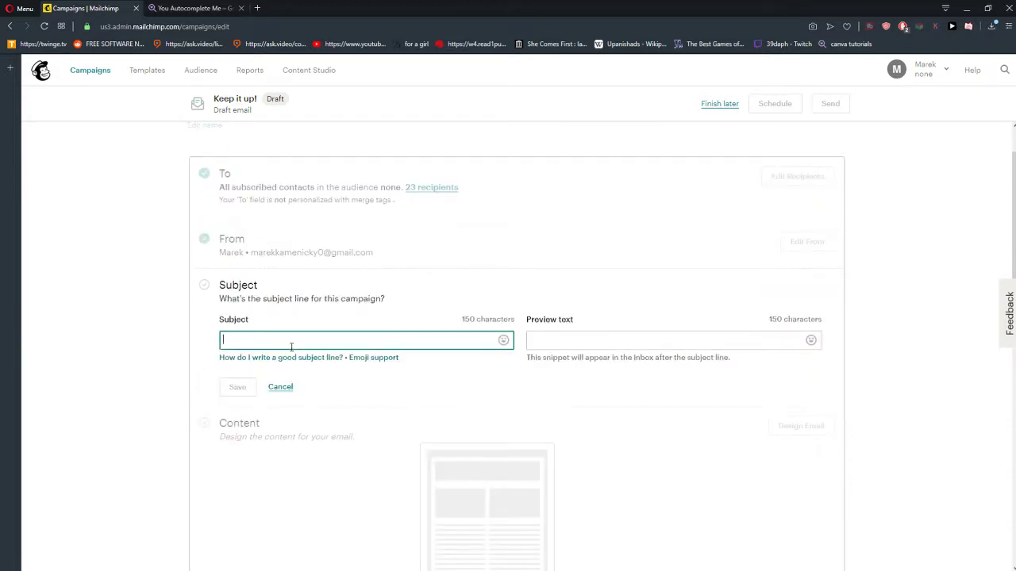
text(Amazing news)
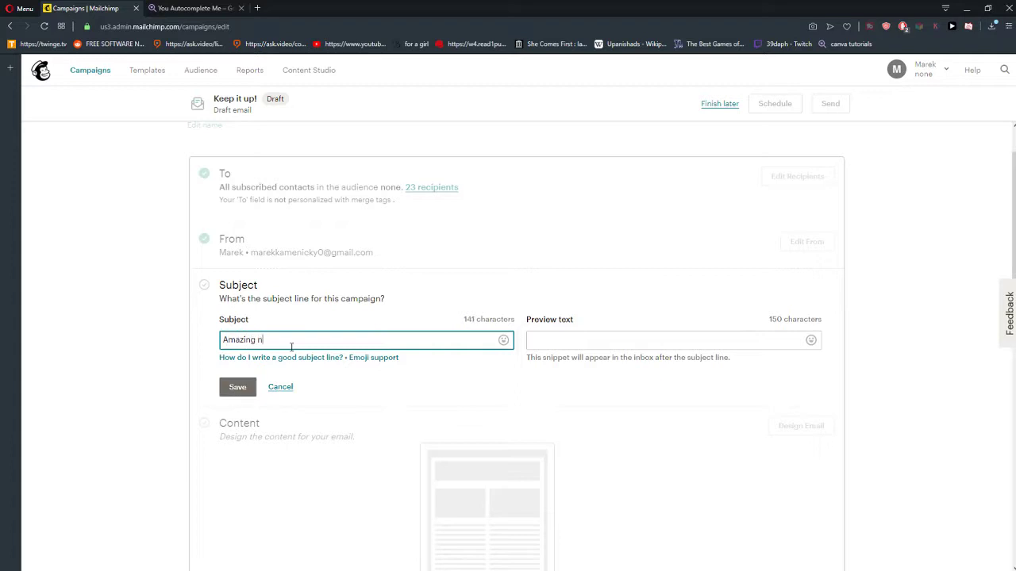
key(Tab)
key(Tab)
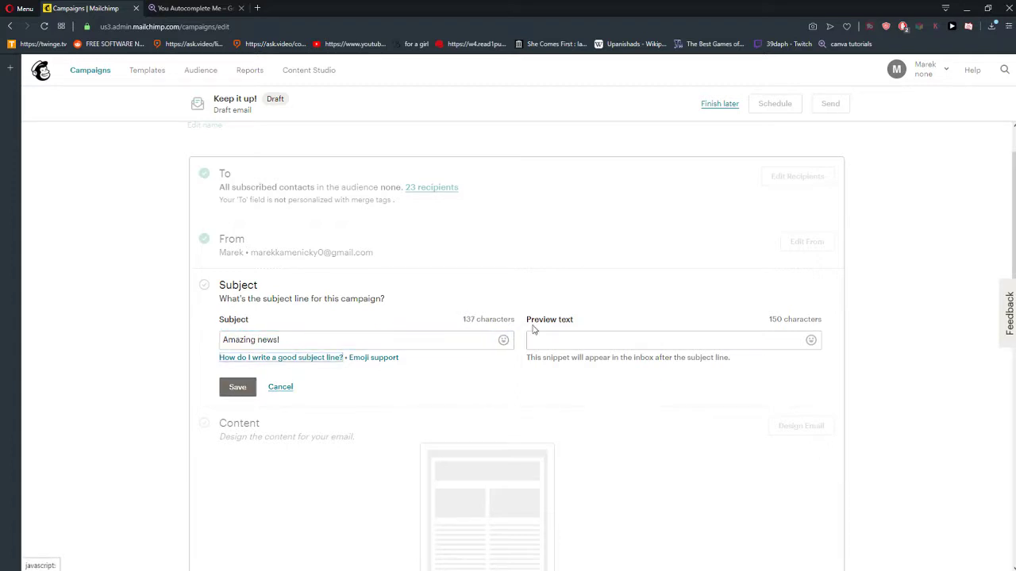
click(304, 336)
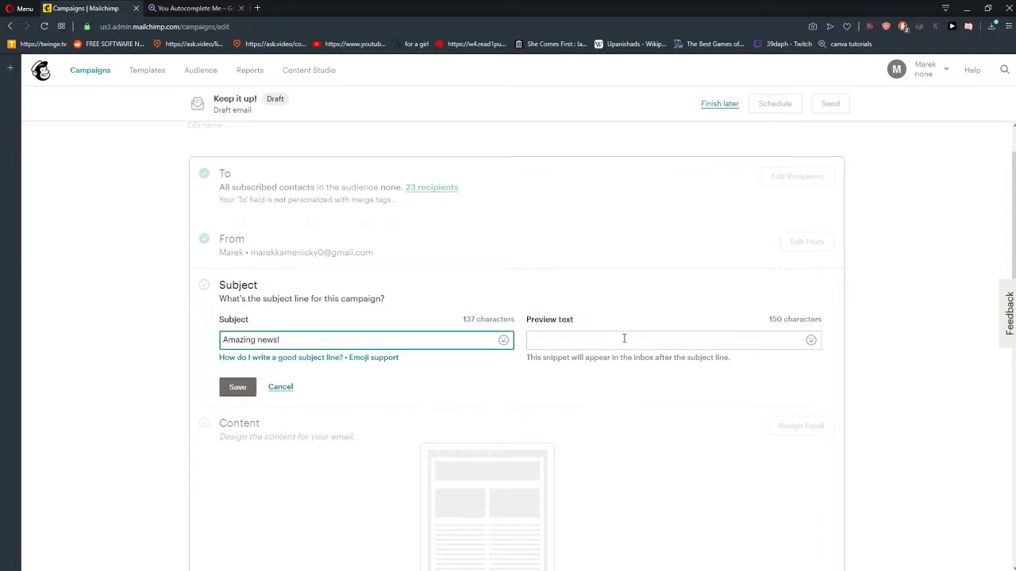
scroll(615, 331, down, 1)
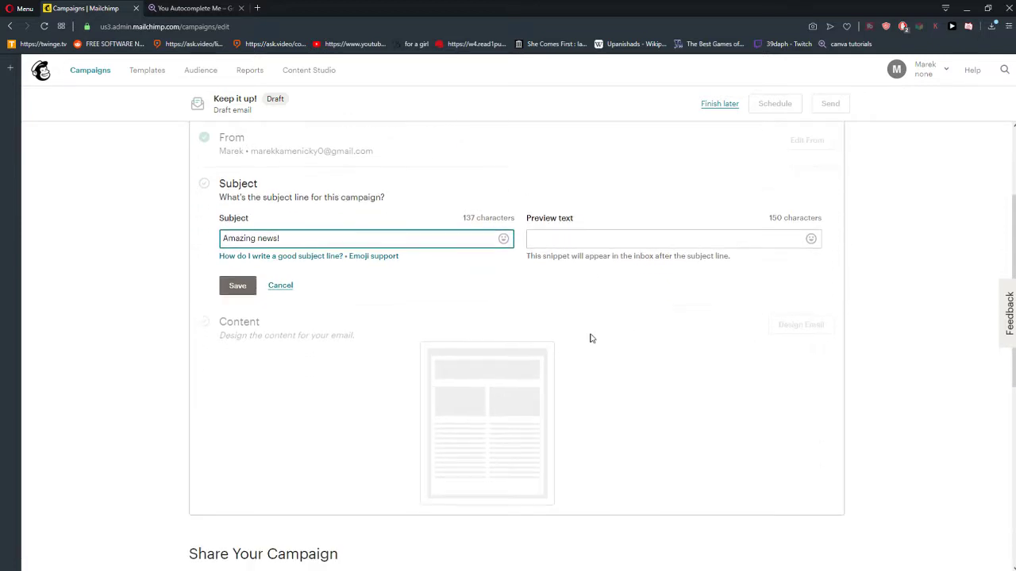
click(559, 324)
scroll(544, 333, down, 1)
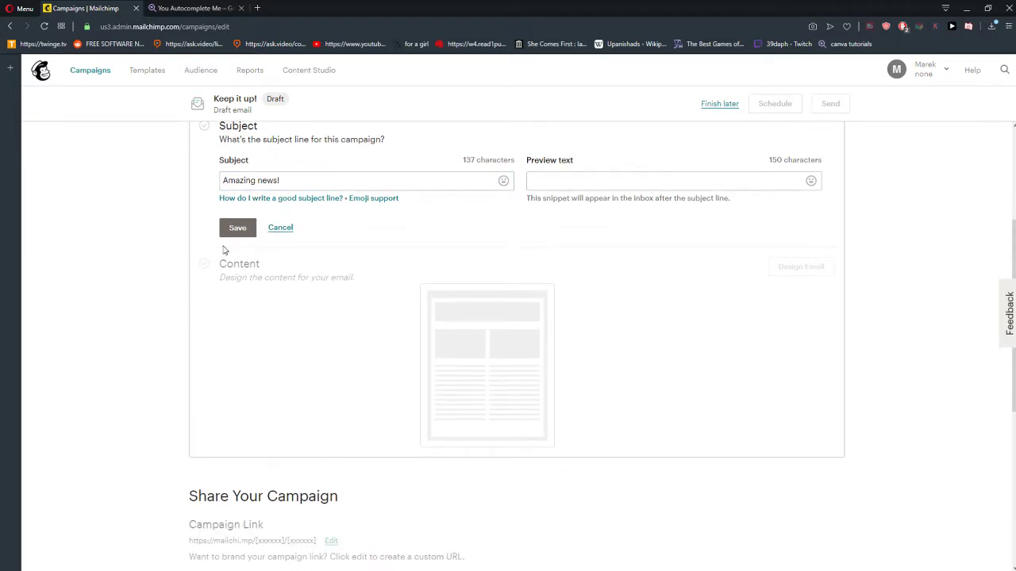
click(235, 231)
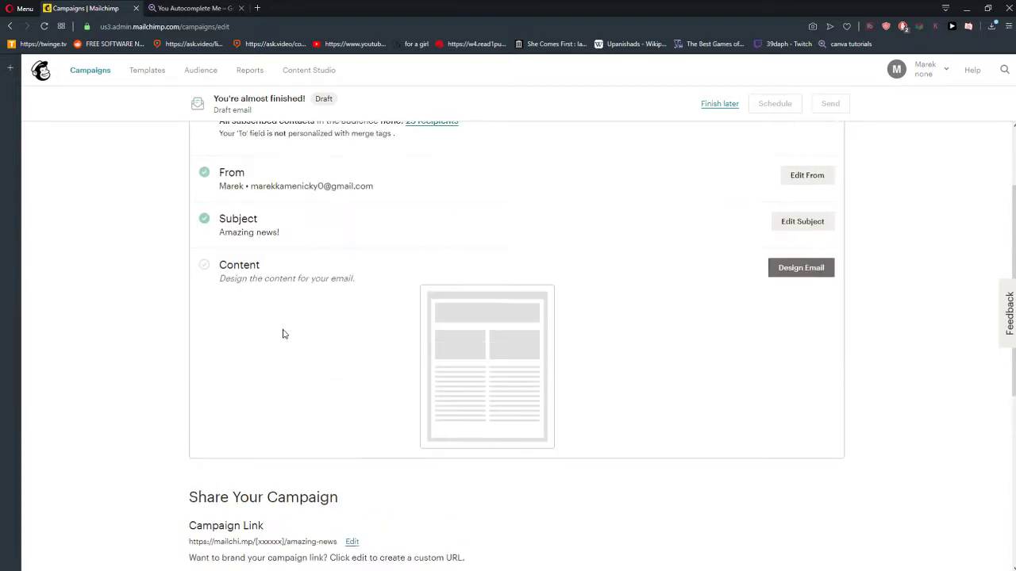
- Start designing the email content and examine the available layouts, themes, saved templates and past campaigns
click(802, 281)
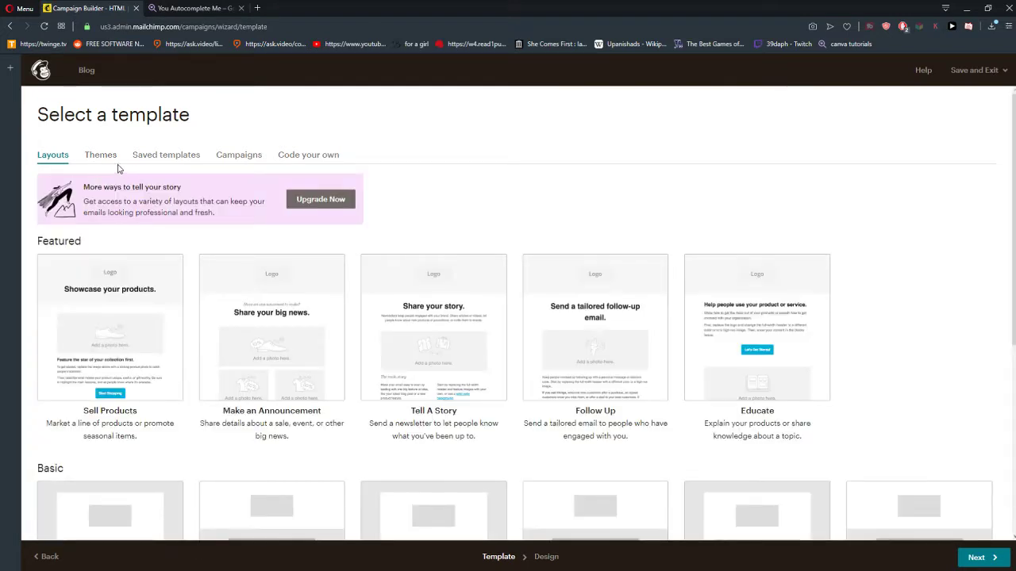
click(112, 165)
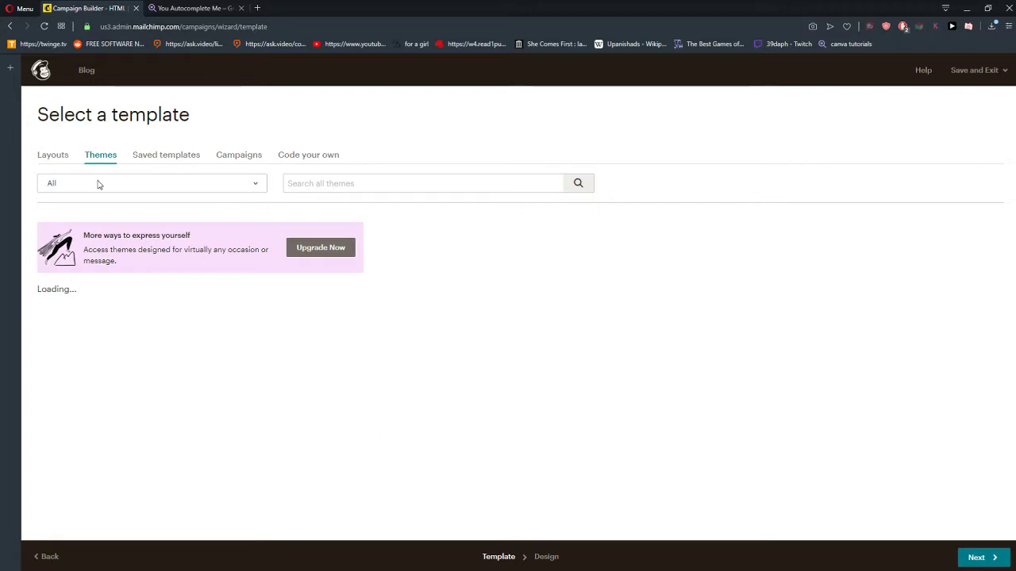
click(64, 166)
scroll(104, 167, down, 3)
scroll(167, 270, up, 3)
click(115, 156)
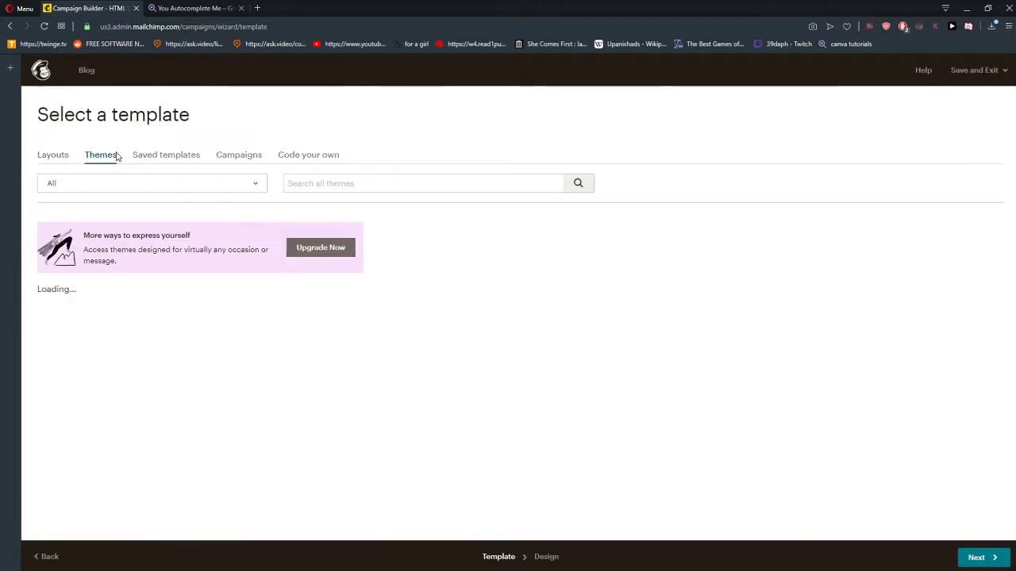
click(161, 155)
click(229, 155)
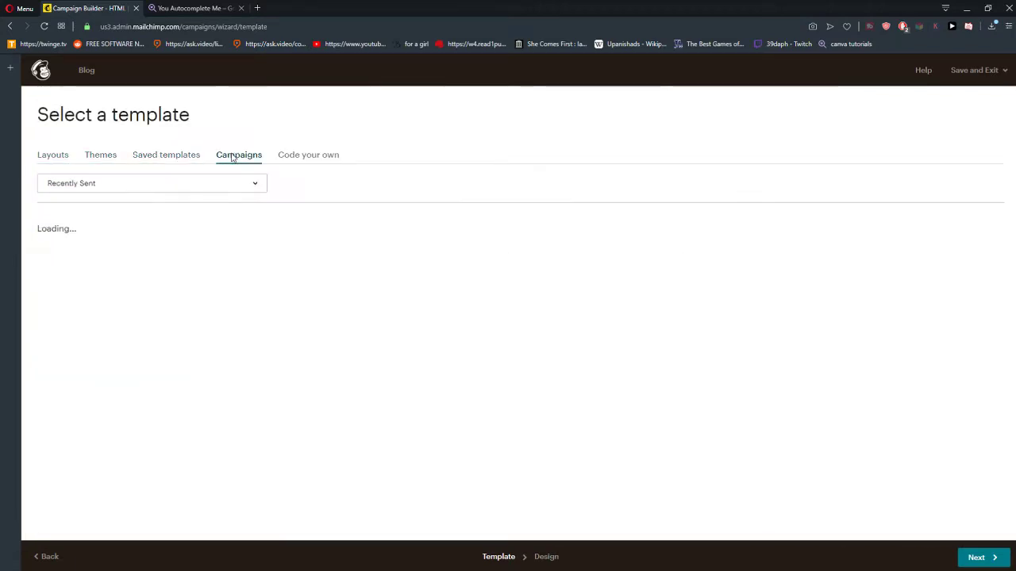
click(105, 160)
scroll(301, 318, down, 1)
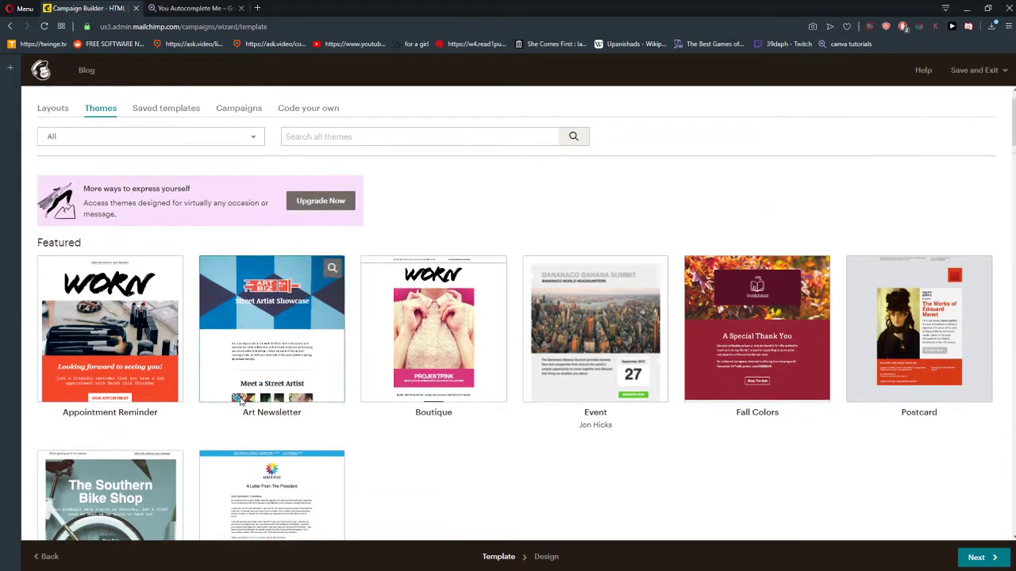
scroll(754, 333, down, 1)
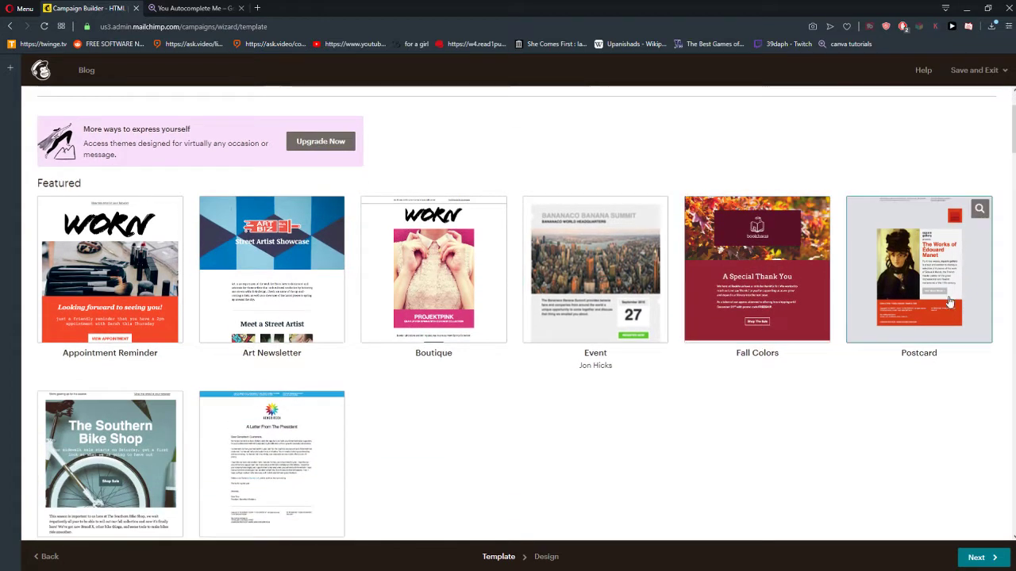
scroll(251, 325, down, 1)
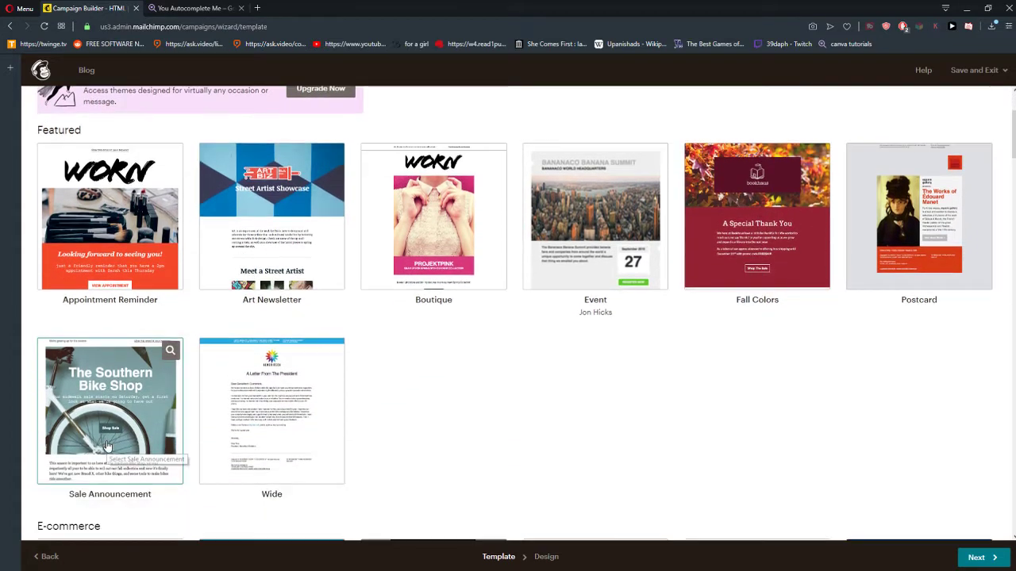
scroll(129, 432, up, 3)
scroll(90, 174, up, 1)
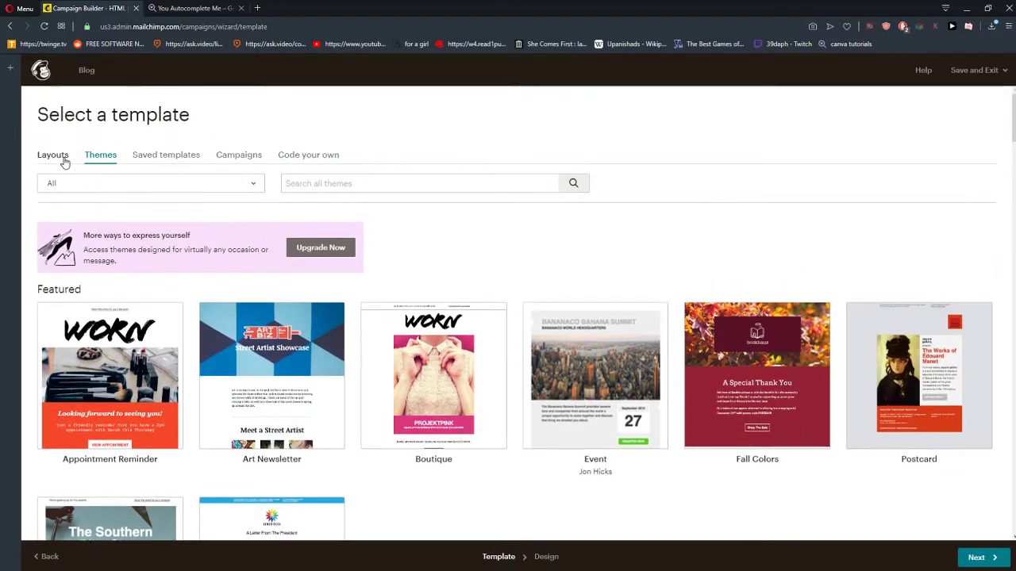
- Choose the featured "Sell Products" layout as the email's template
click(64, 159)
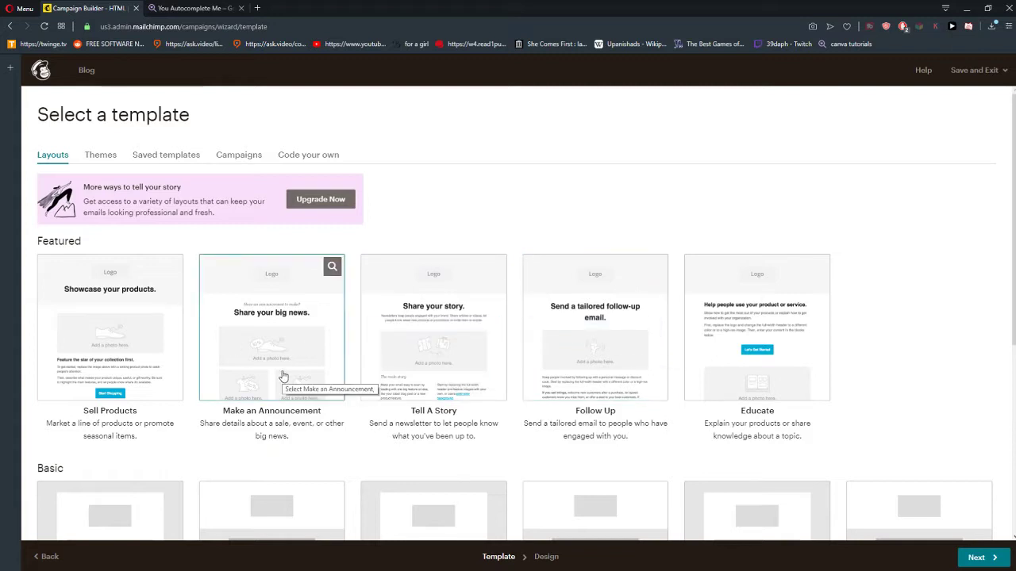
click(170, 369)
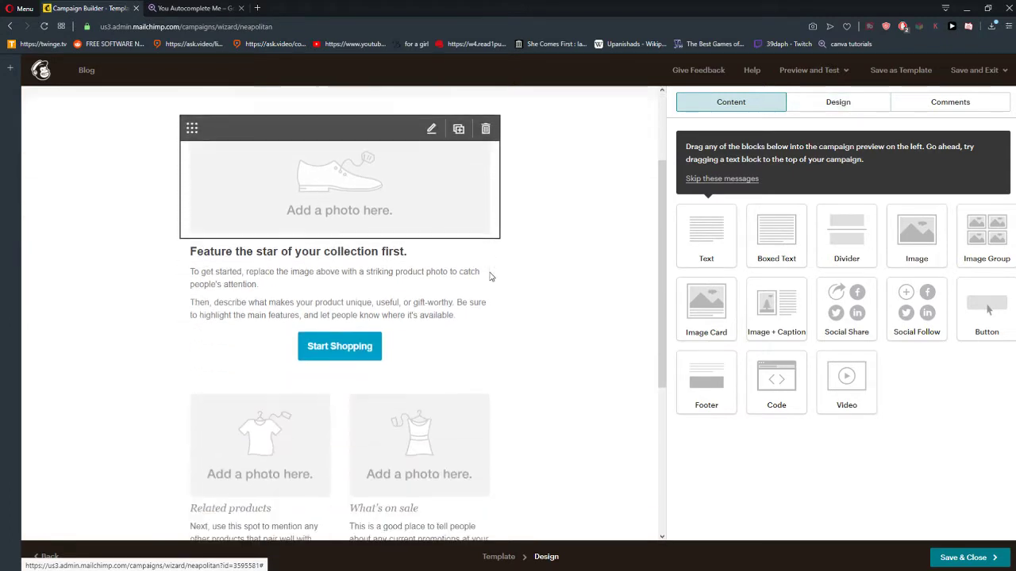
- Replace the header's placeholder logo with the bookshelf hall photo from the stored files and view its style and settings options
click(367, 139)
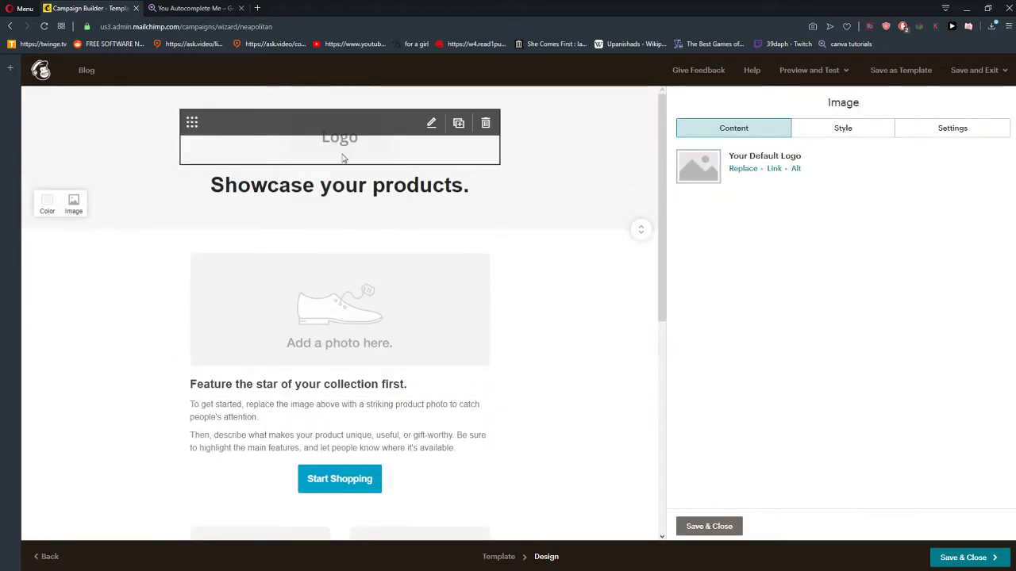
click(746, 169)
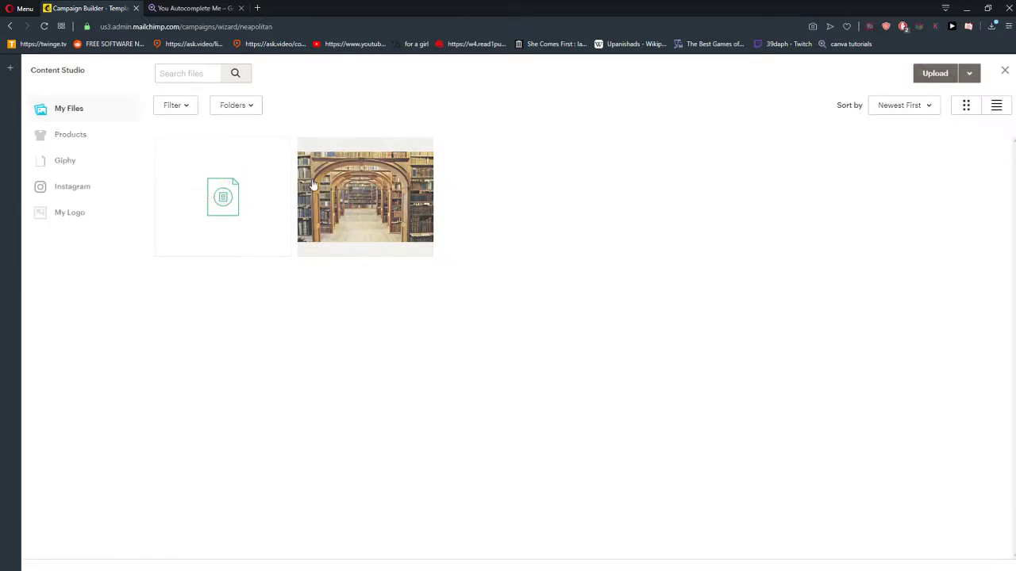
click(384, 194)
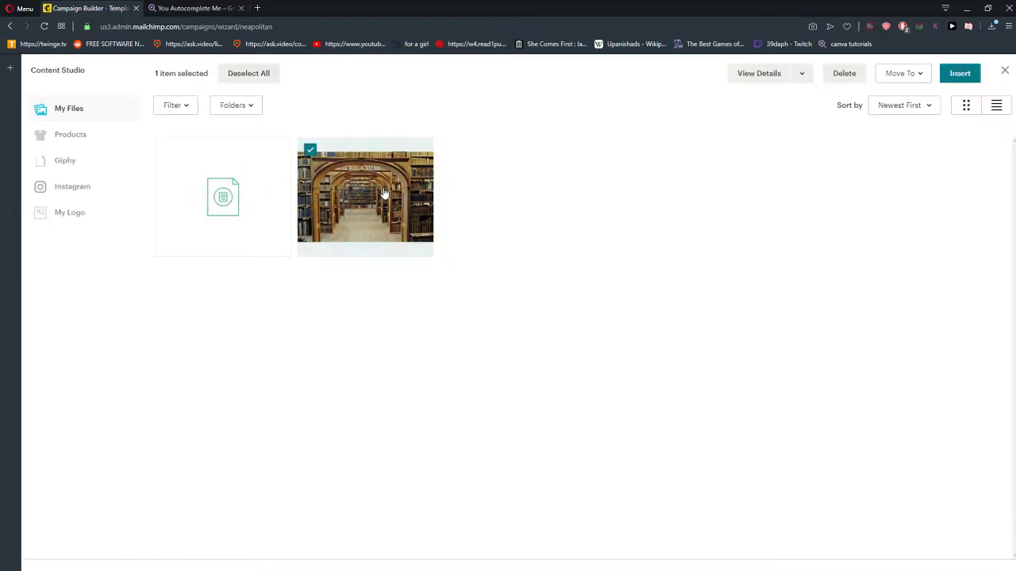
click(959, 74)
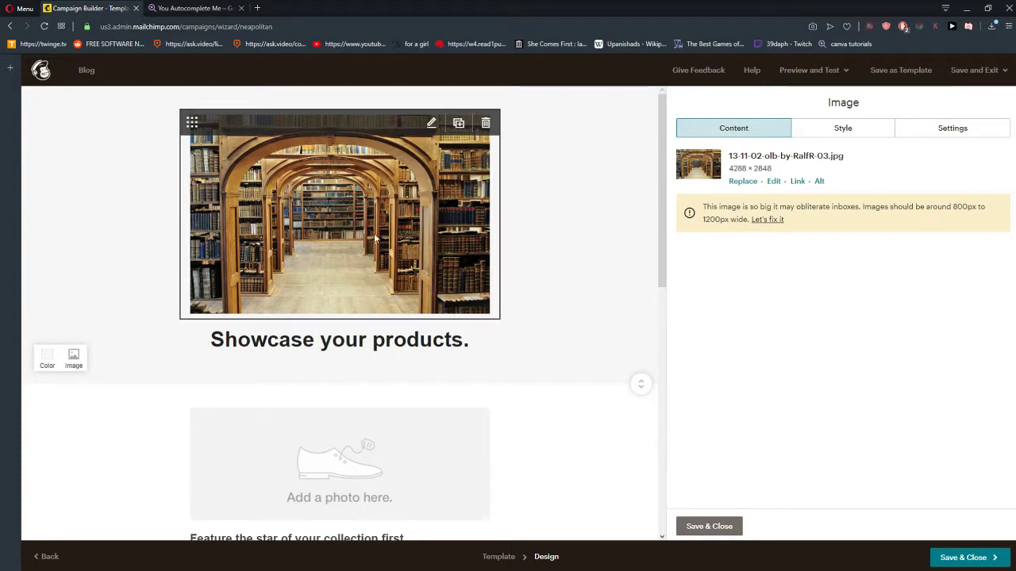
click(835, 134)
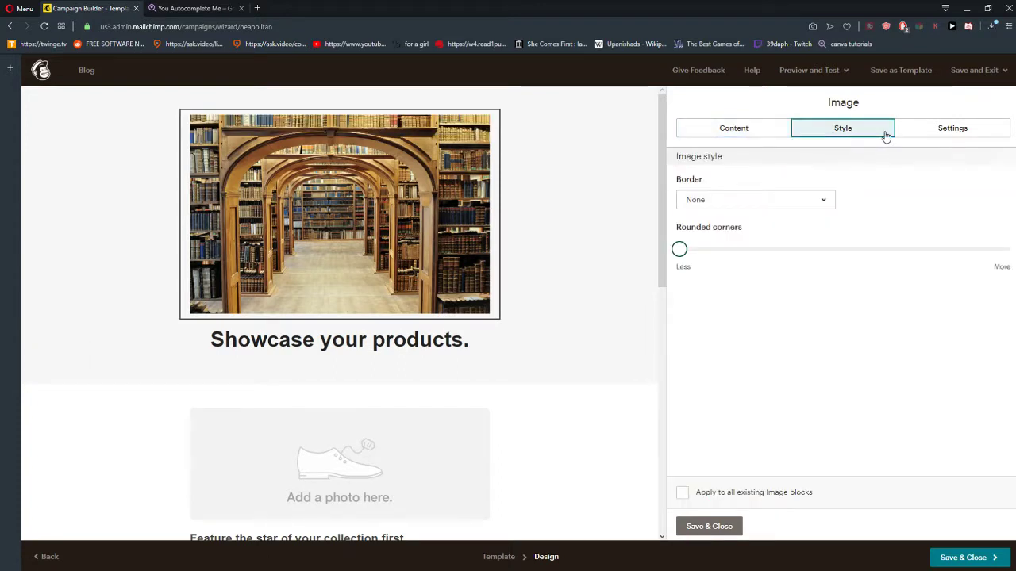
click(936, 129)
click(760, 134)
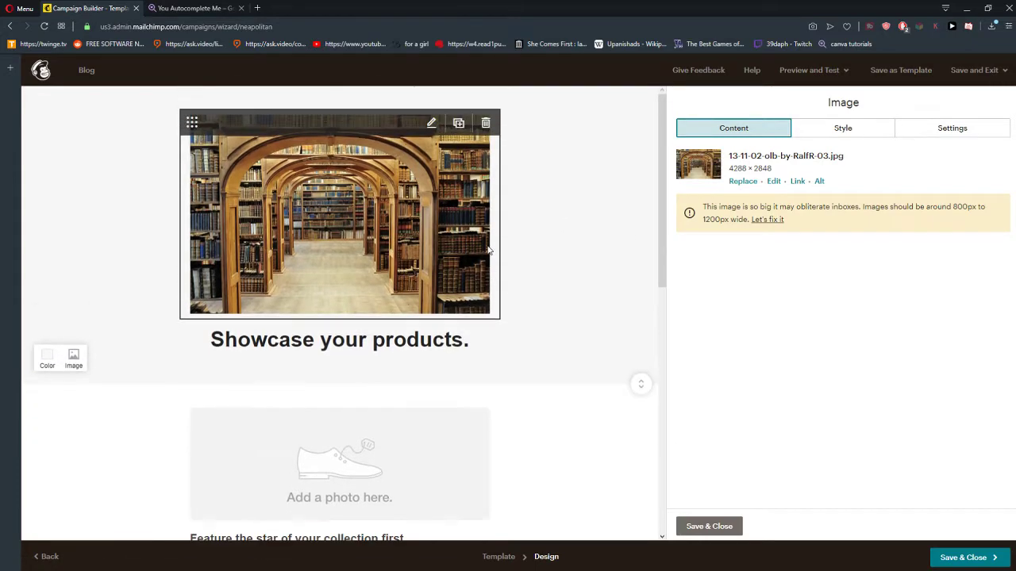
scroll(317, 198, down, 1)
scroll(370, 241, up, 1)
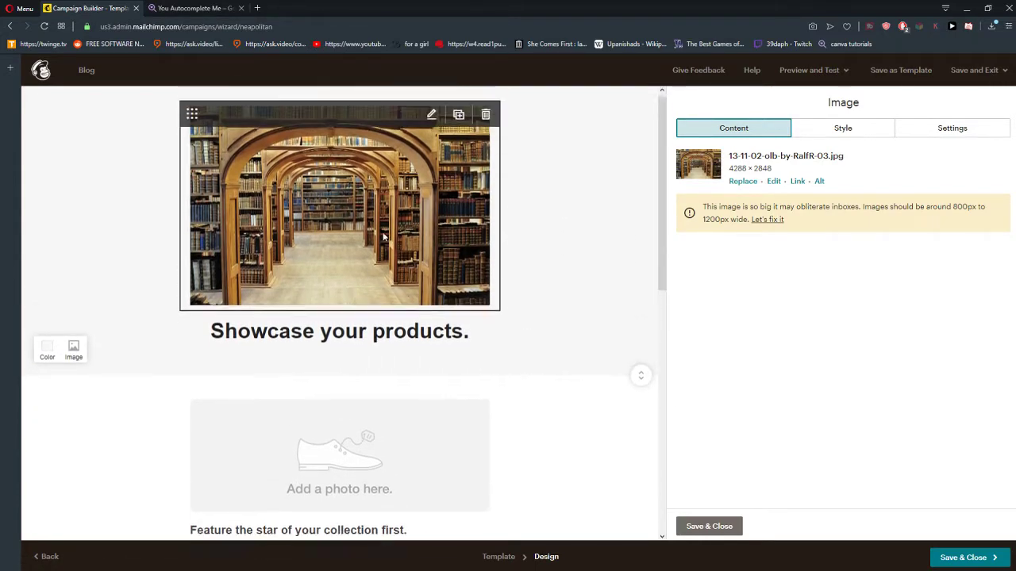
- Delete the image block above the "Showcase your products." heading
click(486, 123)
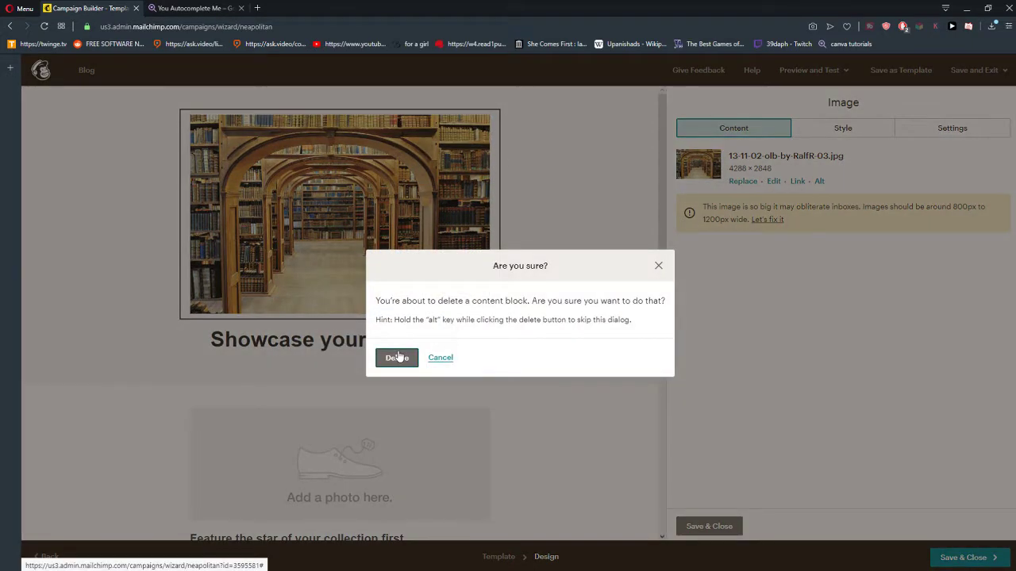
click(397, 358)
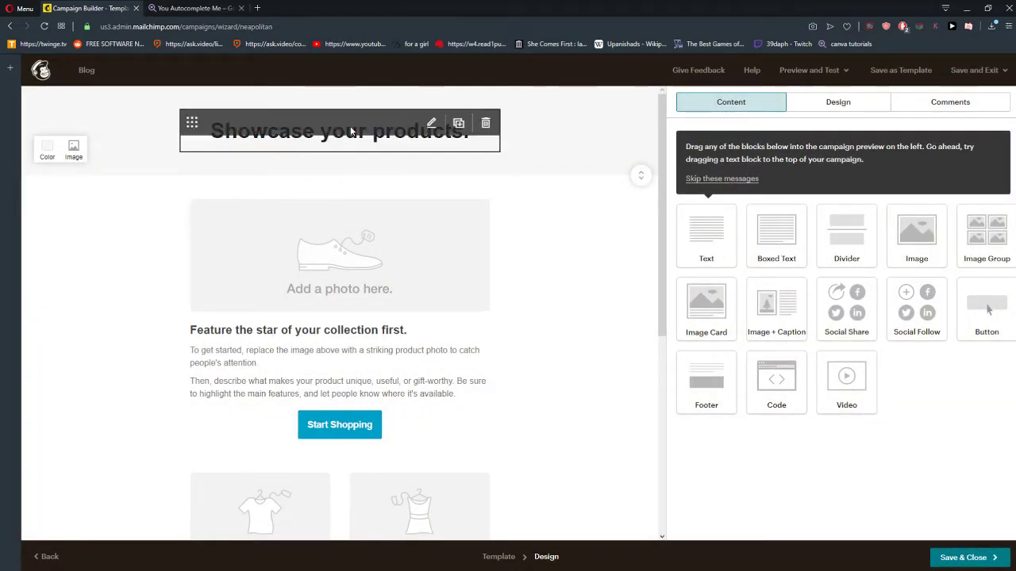
- Replace the text of the header's heading block with "Big NEWS!"
click(262, 135)
triple_click(722, 198)
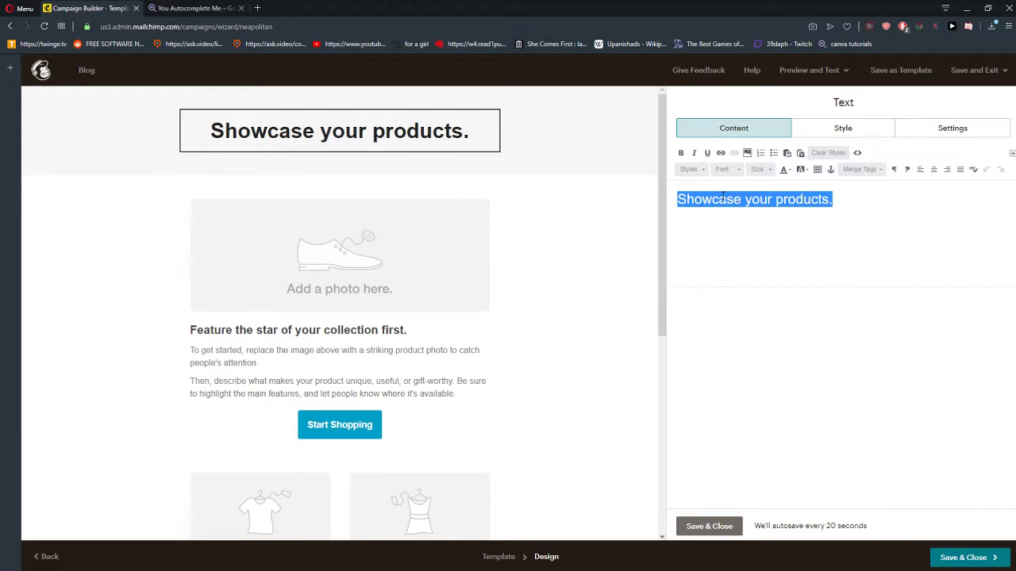
text(B)
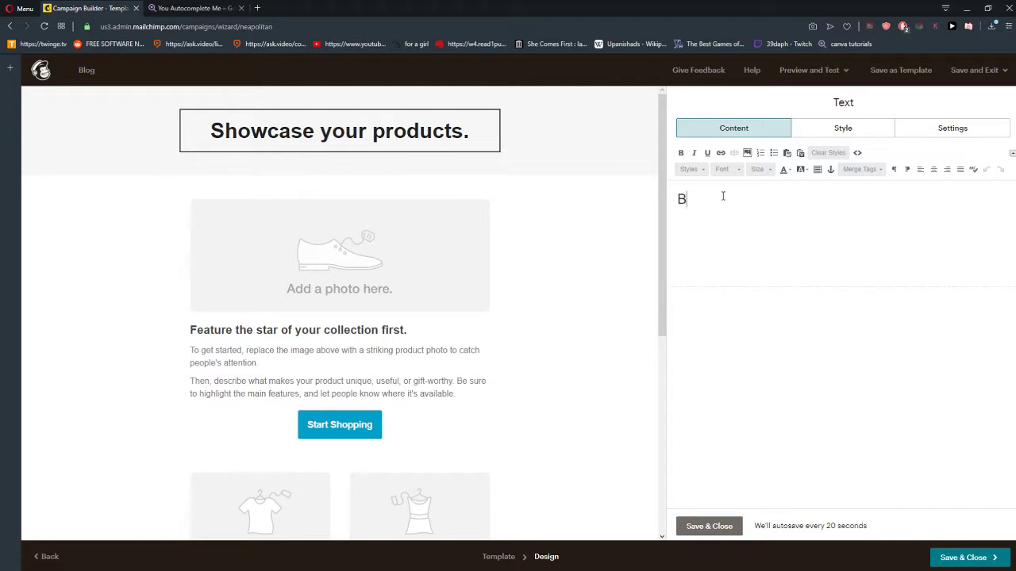
text(ig NEWS!)
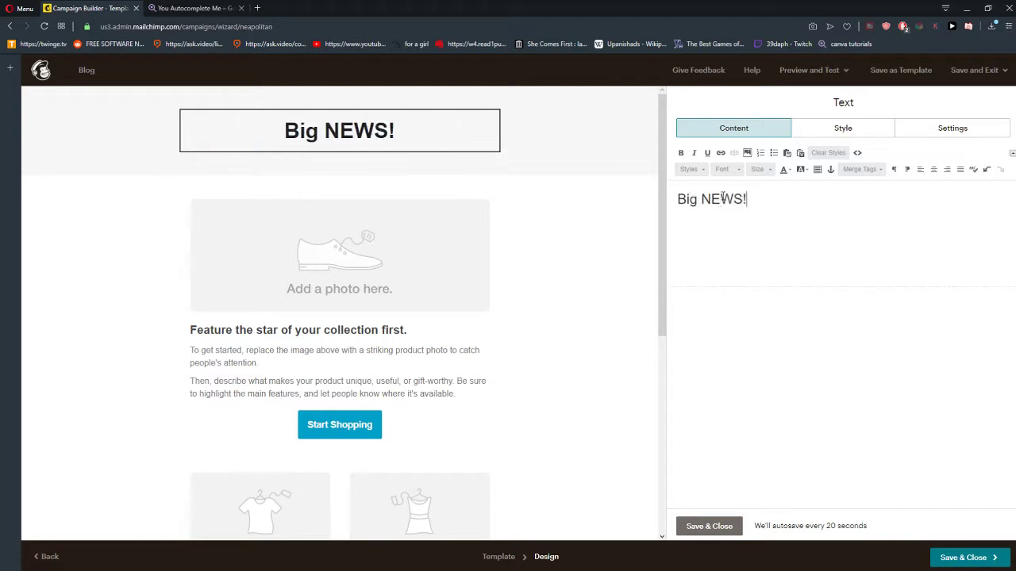
click(349, 284)
click(744, 182)
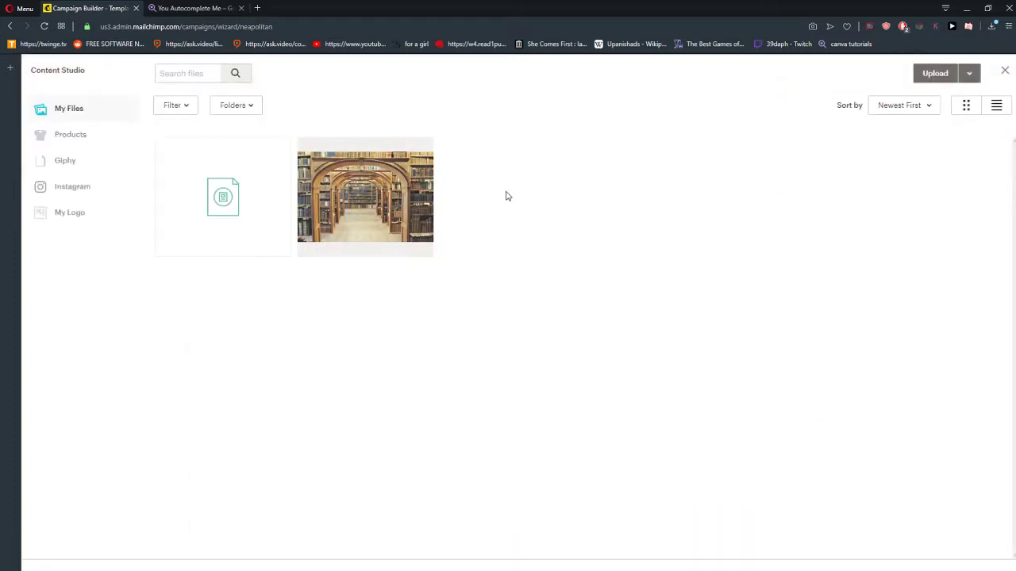
click(1005, 69)
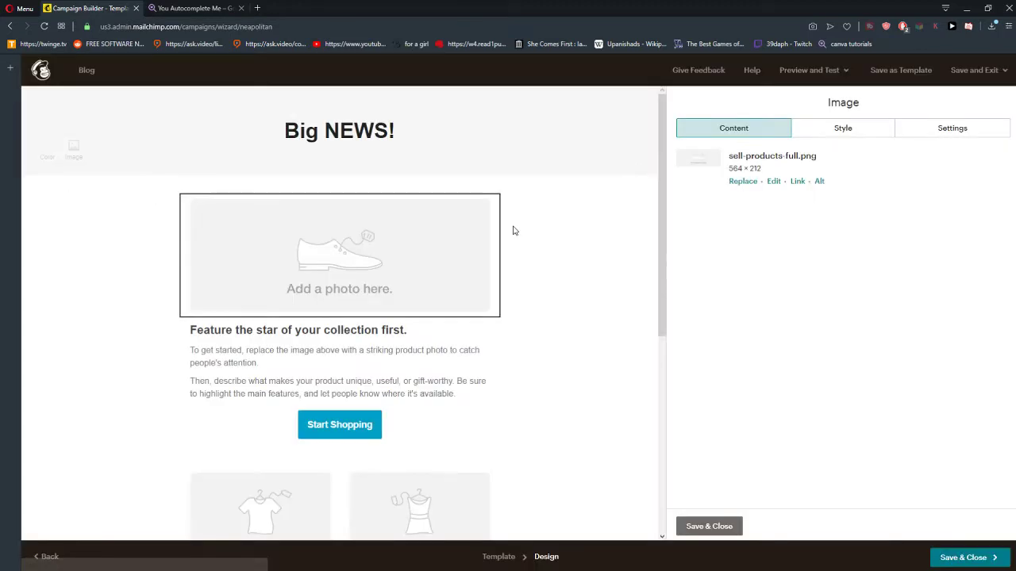
- Replace the heading of the text block below the featured photo with "We have limited Action for you! 20% off for first 10 orders!"
click(286, 357)
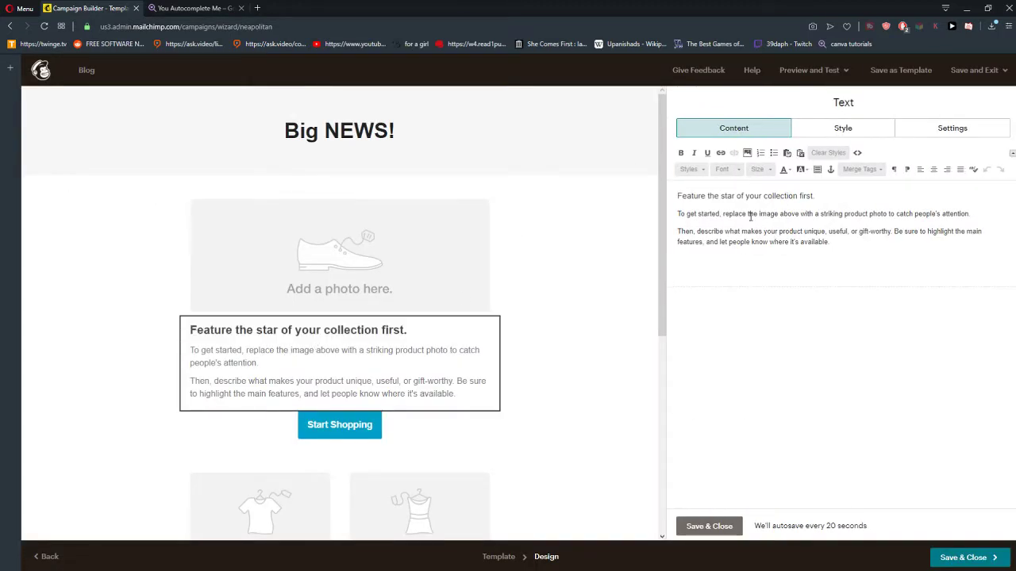
drag(859, 194, 600, 189)
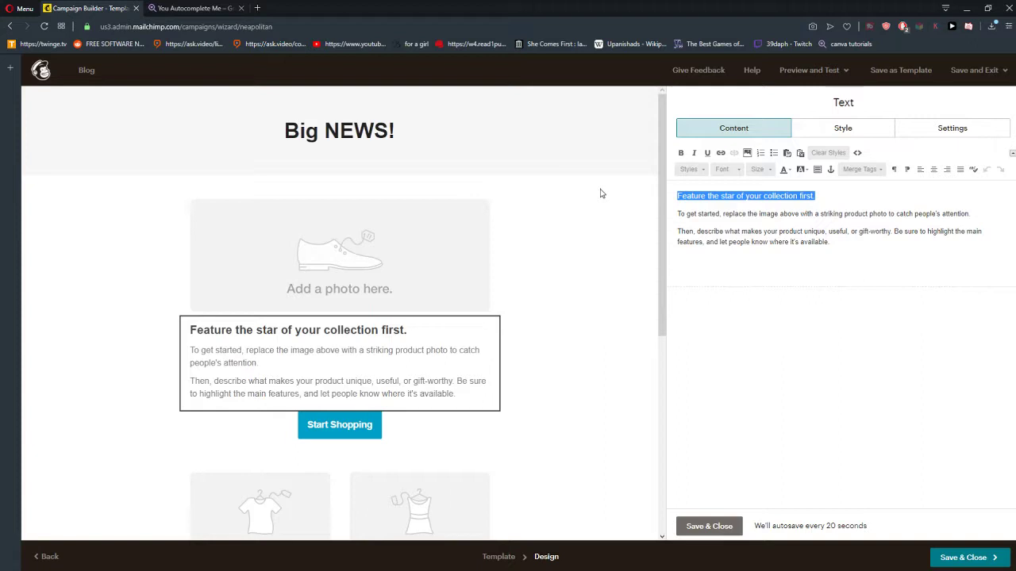
text(We have limited)
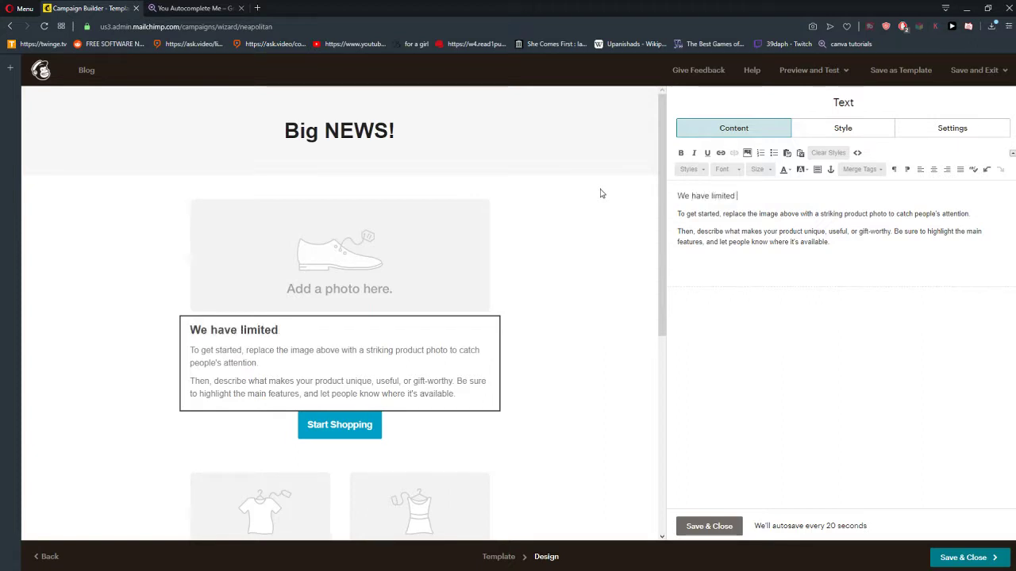
text( Action for you! 20% o)
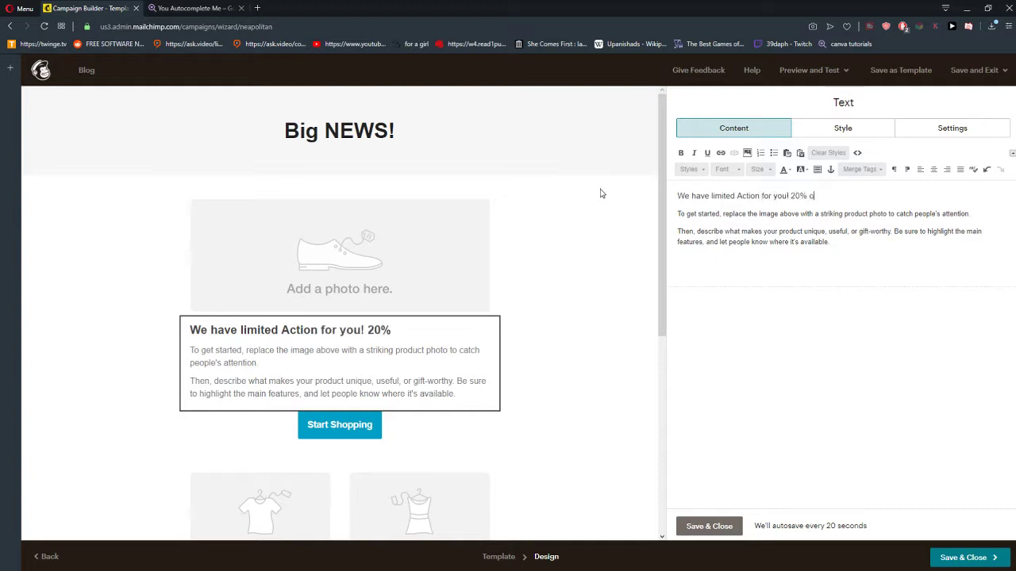
text(ff for first 10 or)
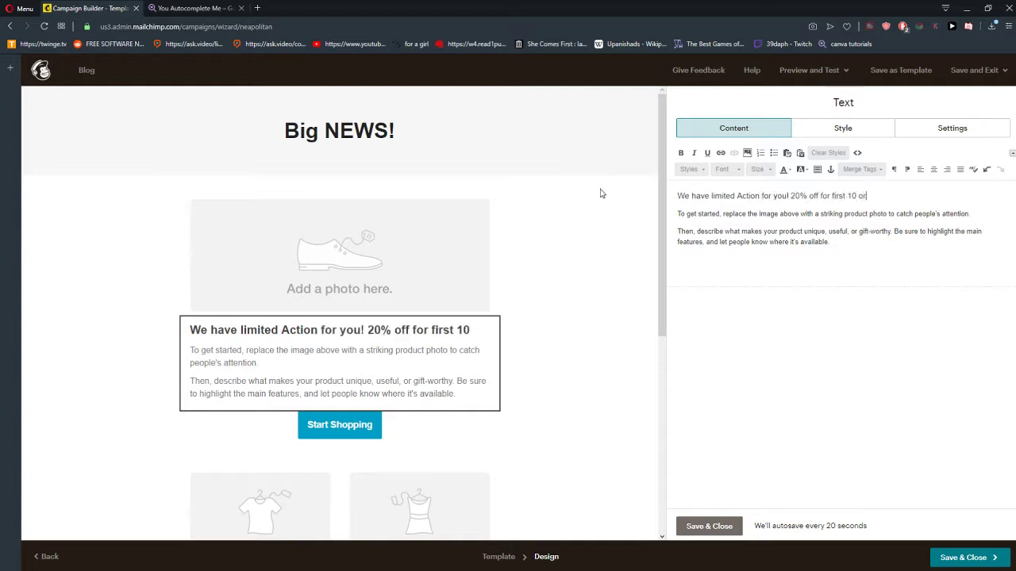
text(ders!)
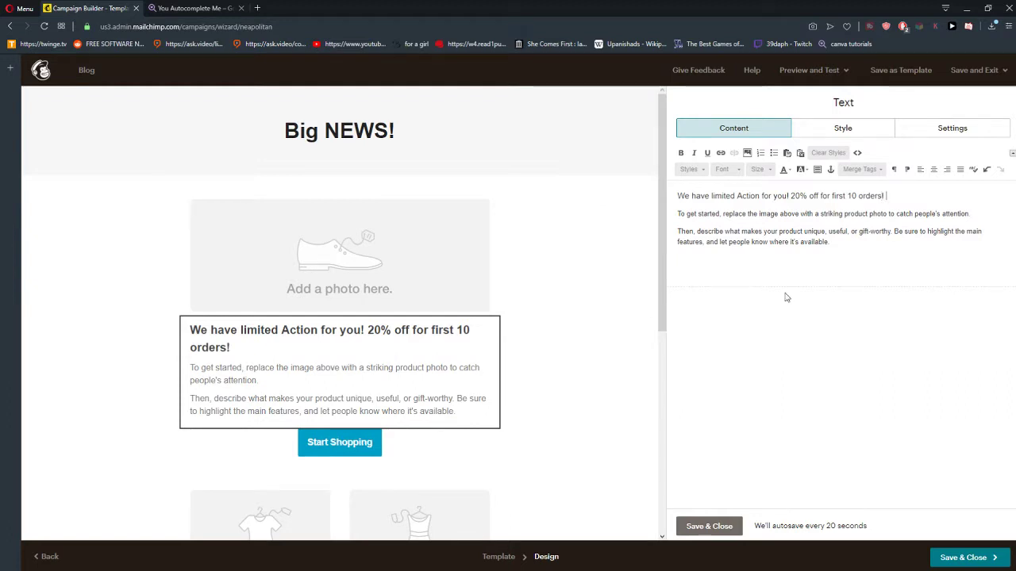
- Make the "20% off for first 10 orders!" part of the heading bold
drag(892, 184, 771, 184)
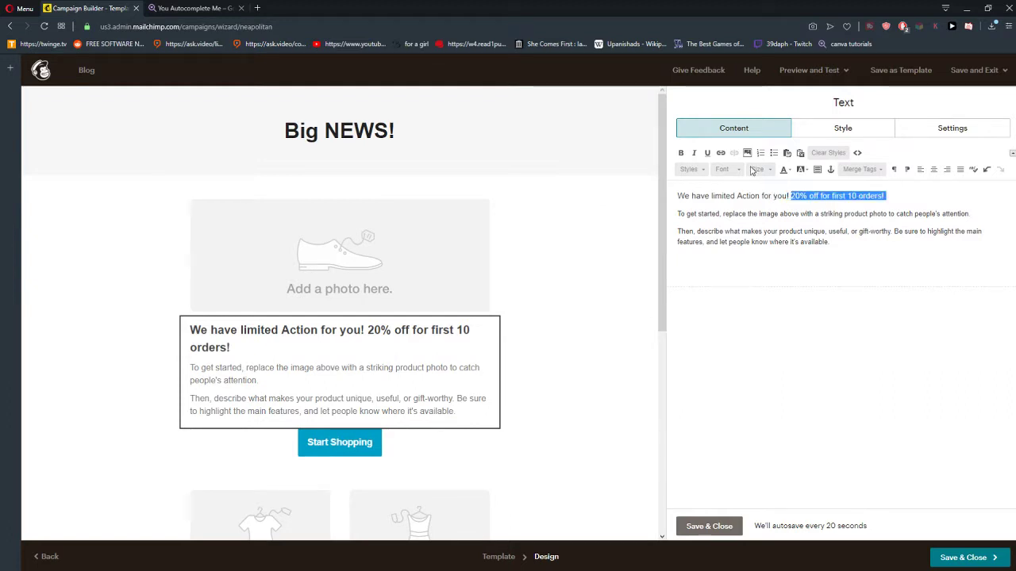
click(680, 153)
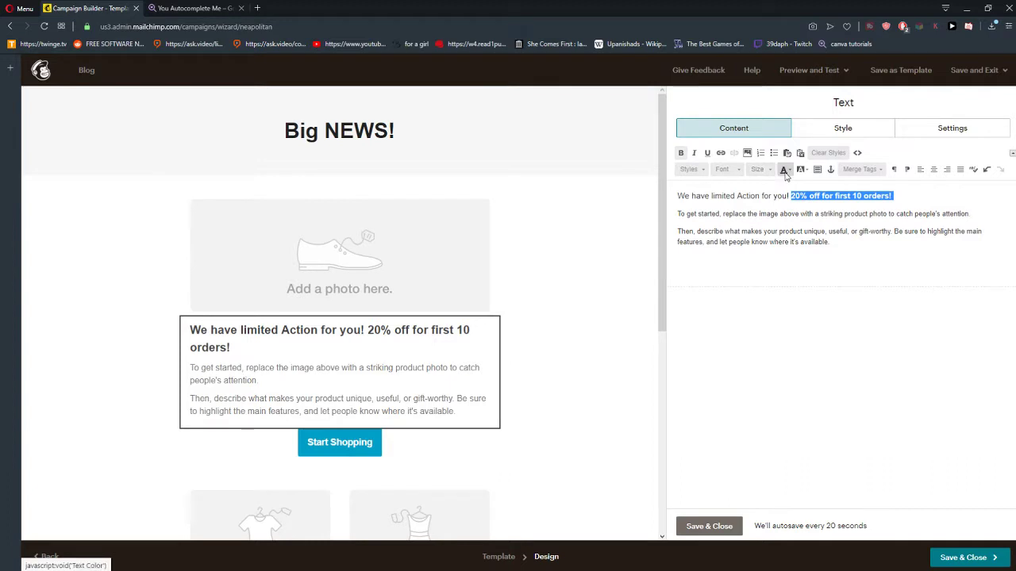
click(790, 197)
drag(802, 197, 970, 214)
drag(895, 197, 804, 197)
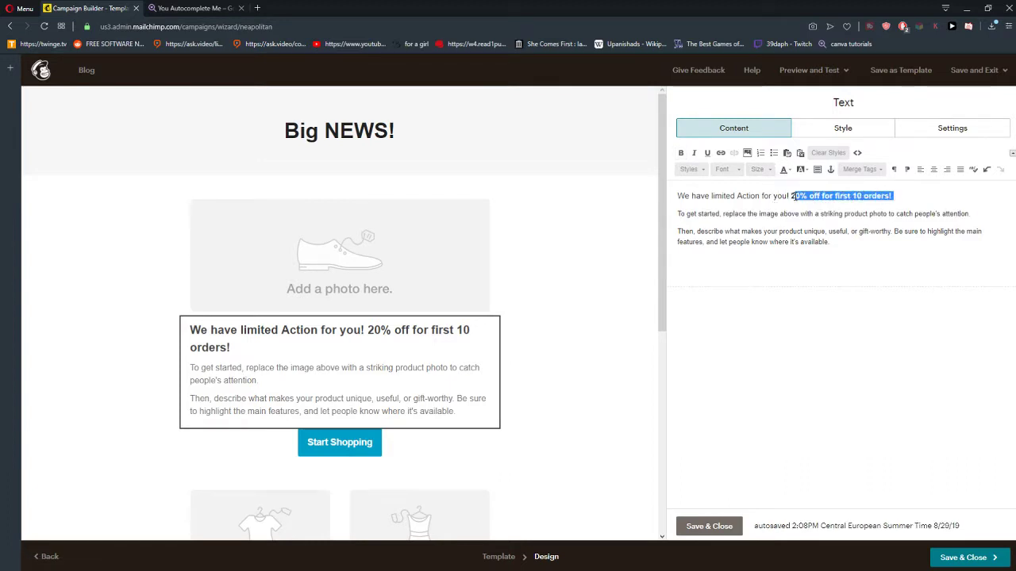
- View the text block's style options, including its size setting, and return to its content
click(835, 134)
click(689, 263)
click(723, 263)
click(723, 263)
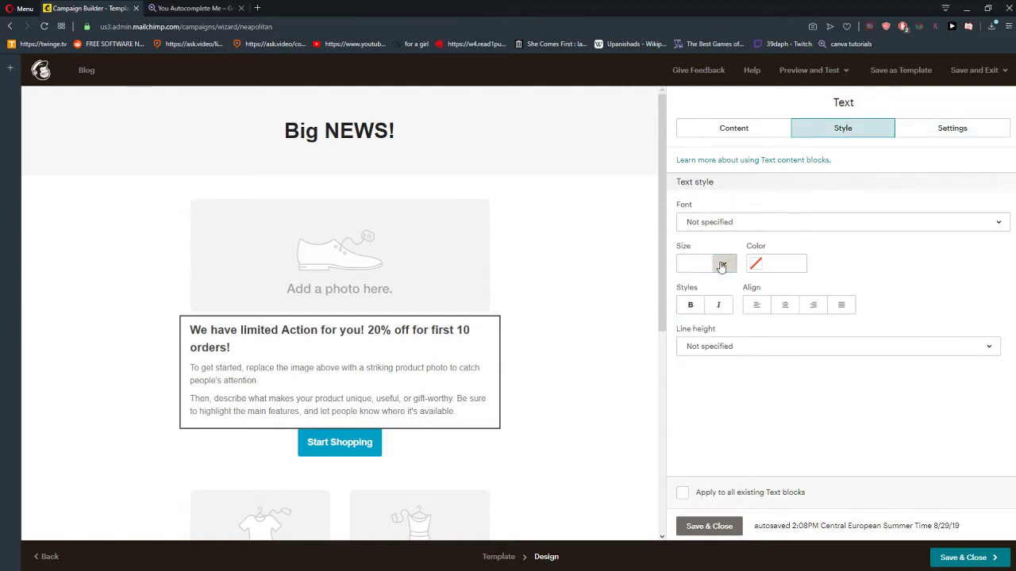
click(709, 139)
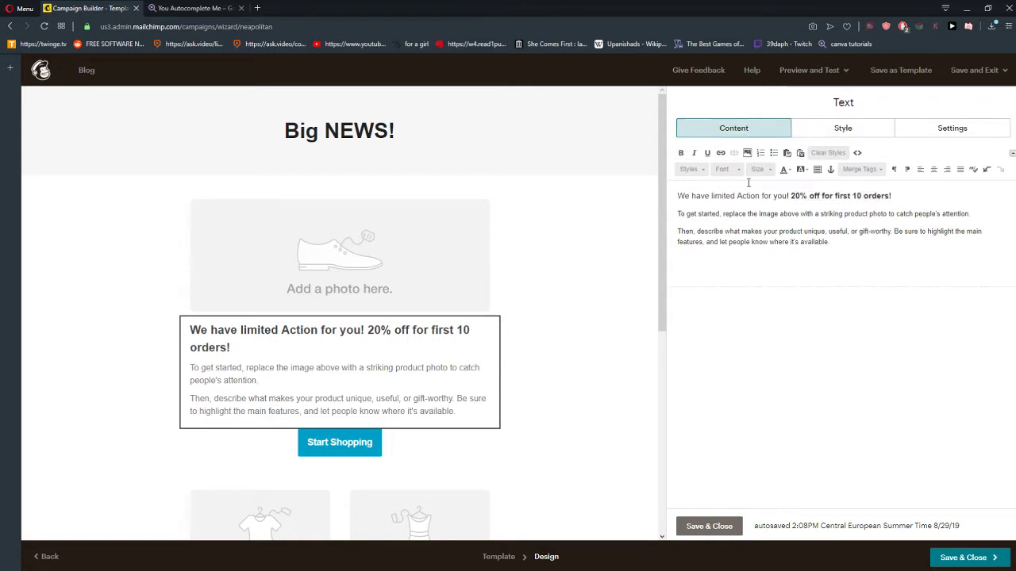
- Set the font size of "20% off for first 10 orders!" in the heading to 29
drag(895, 196, 792, 196)
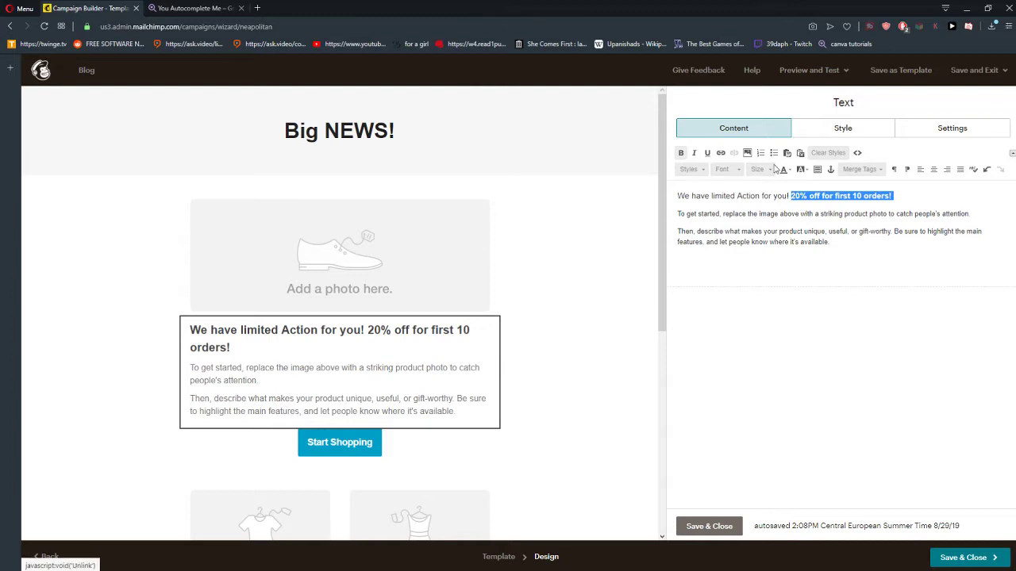
click(688, 169)
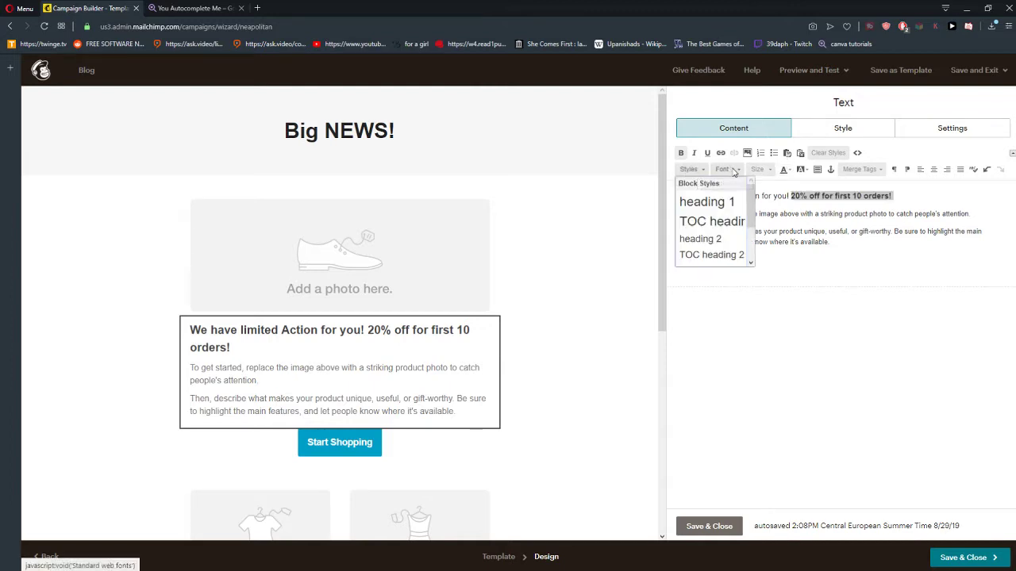
click(758, 169)
click(771, 226)
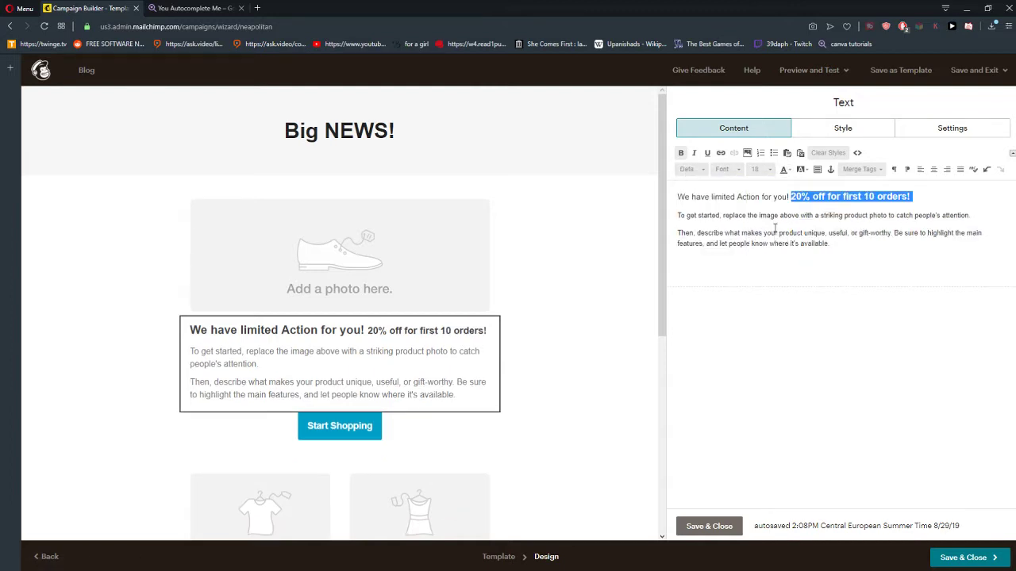
scroll(775, 240, down, 2)
click(774, 235)
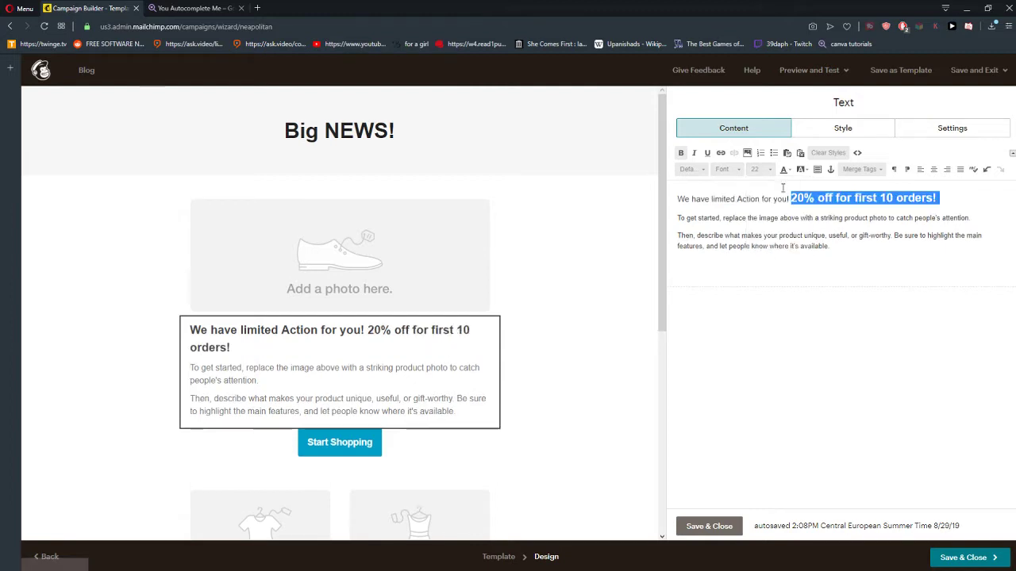
scroll(767, 241, down, 3)
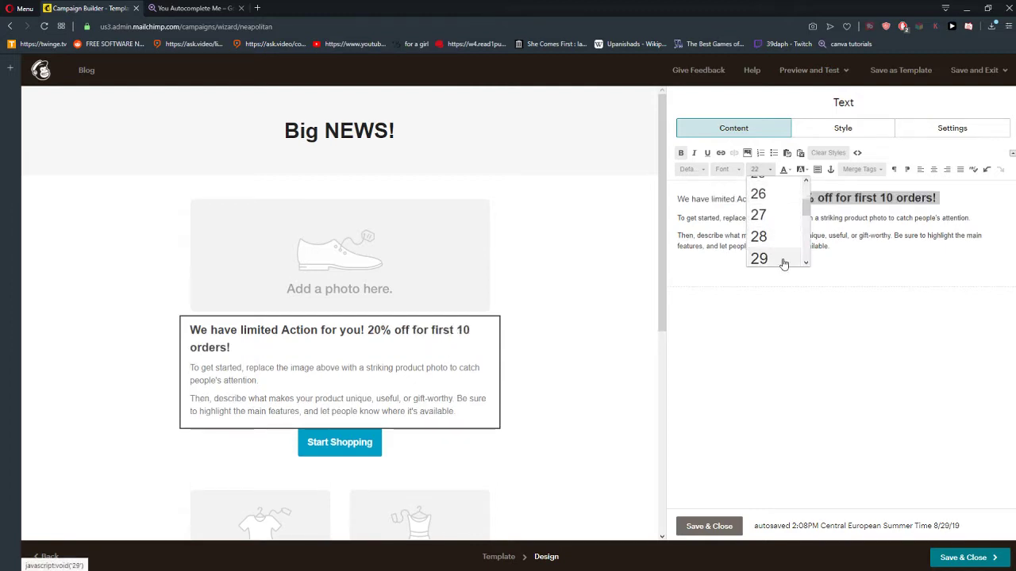
click(784, 262)
click(782, 258)
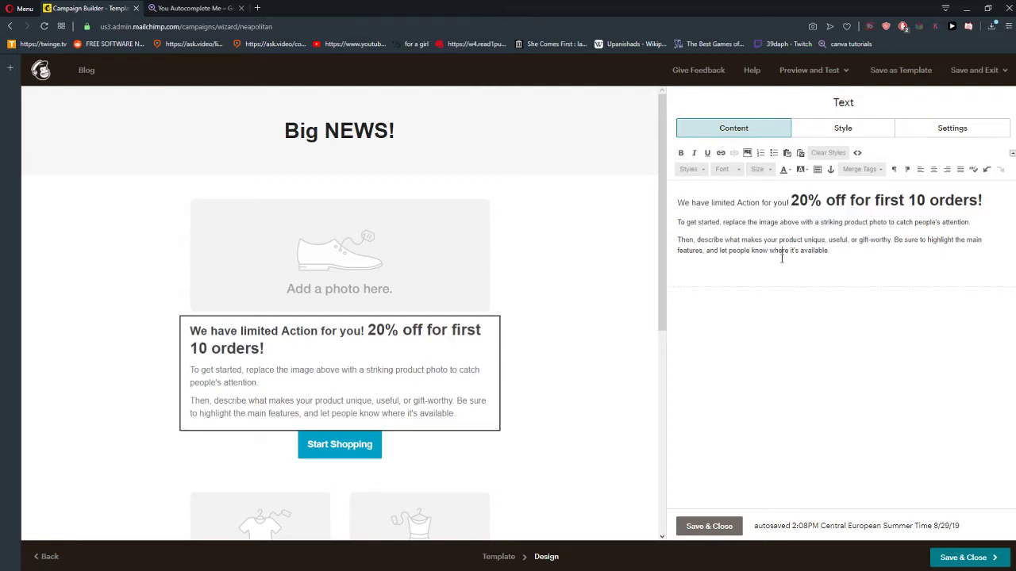
- Open the "Start Shopping" button block and view its available link types, keeping Web address selected
scroll(362, 357, down, 1)
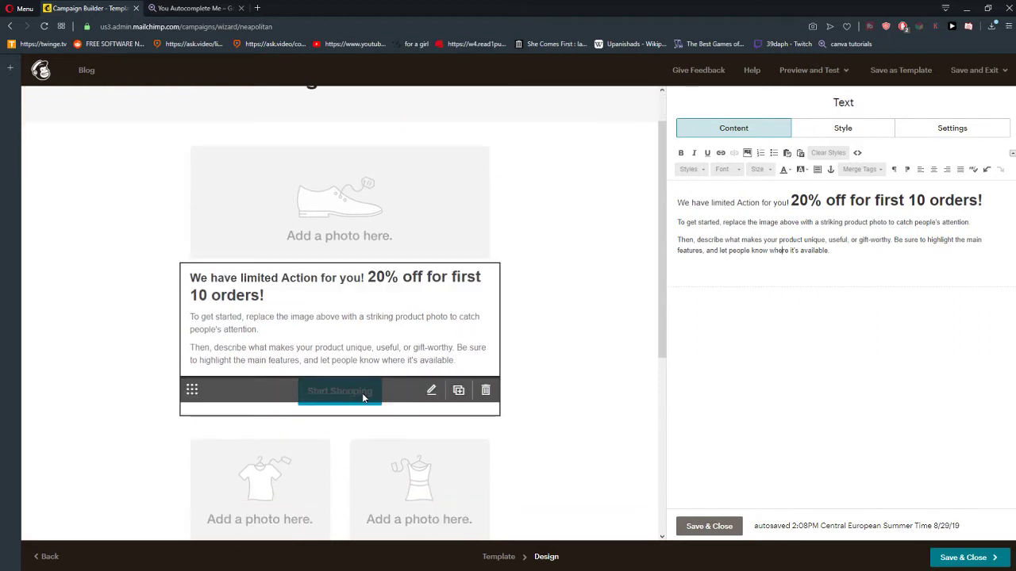
click(362, 393)
click(696, 217)
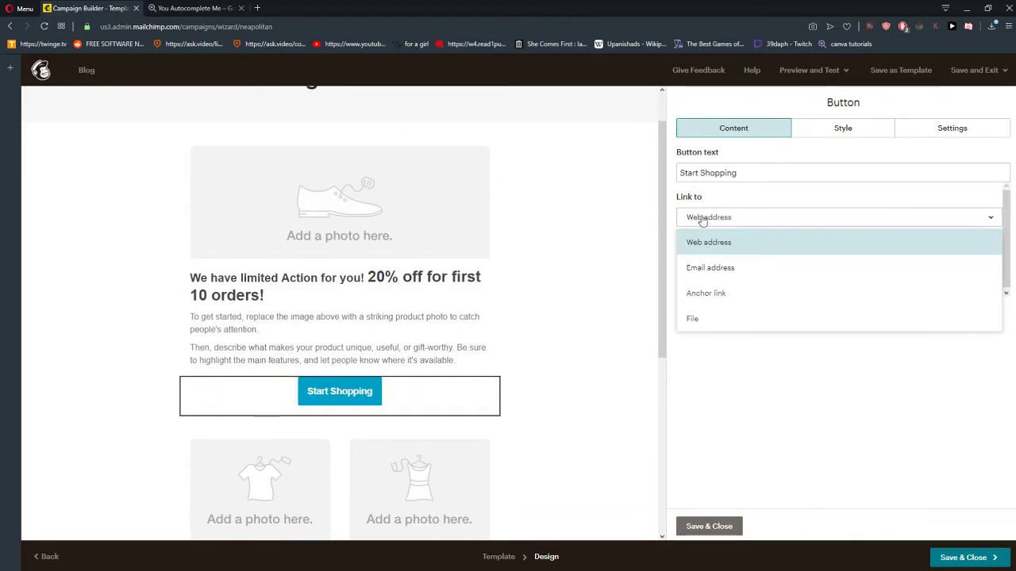
click(709, 242)
click(715, 267)
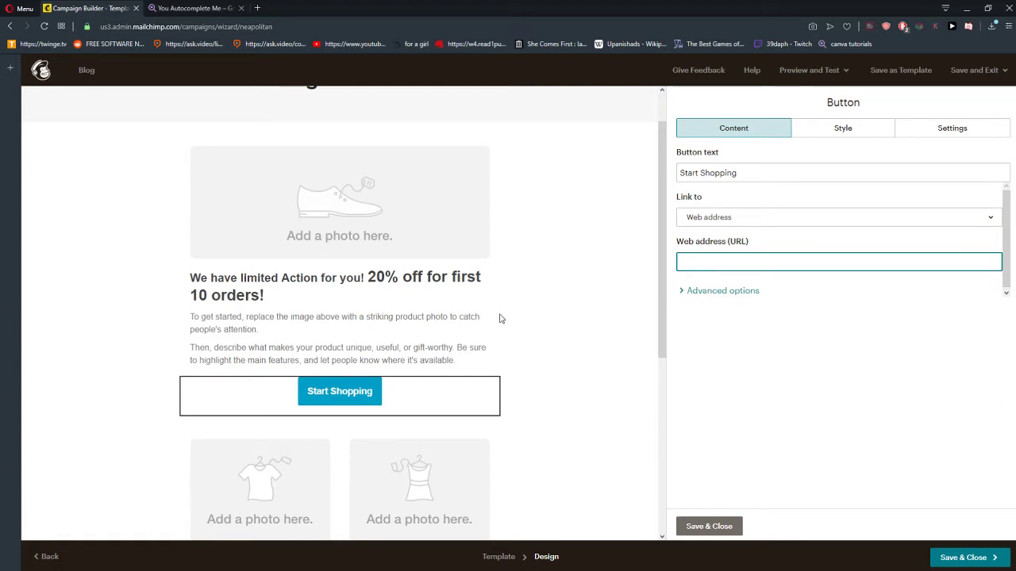
click(785, 219)
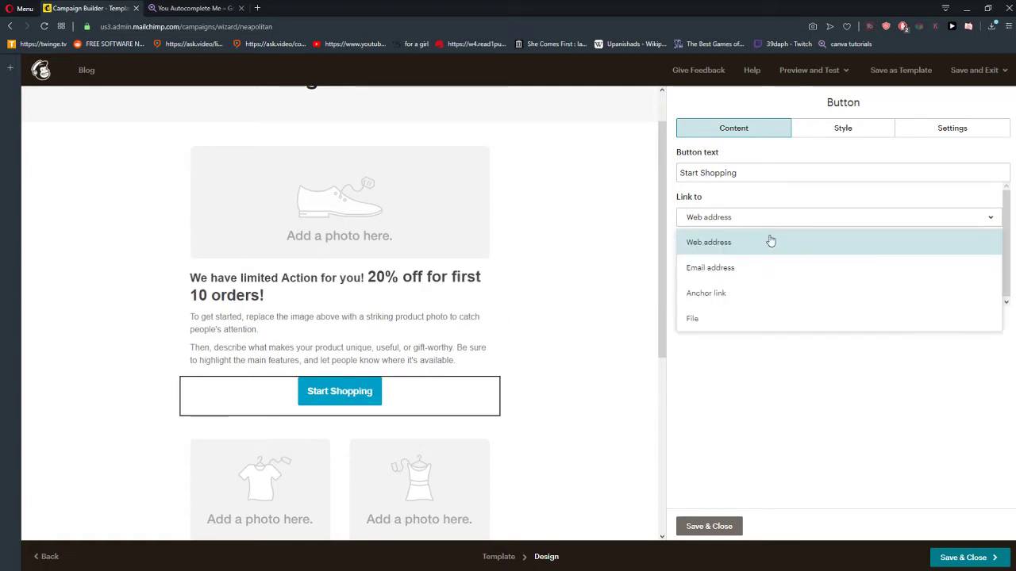
click(740, 354)
- Open the two-column image and caption block and view the content of Caption 1 and Caption 2
scroll(512, 321, down, 2)
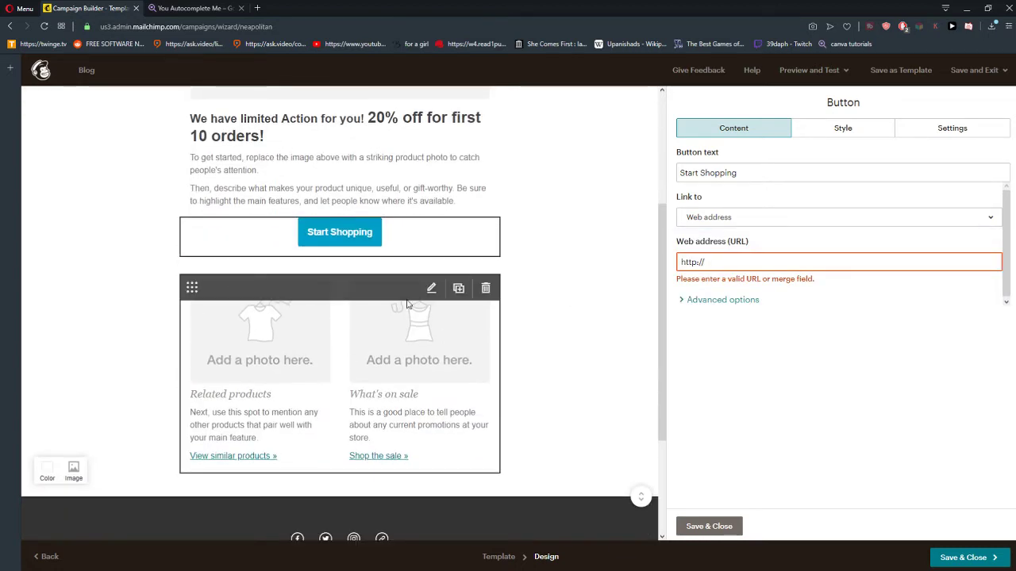
click(277, 369)
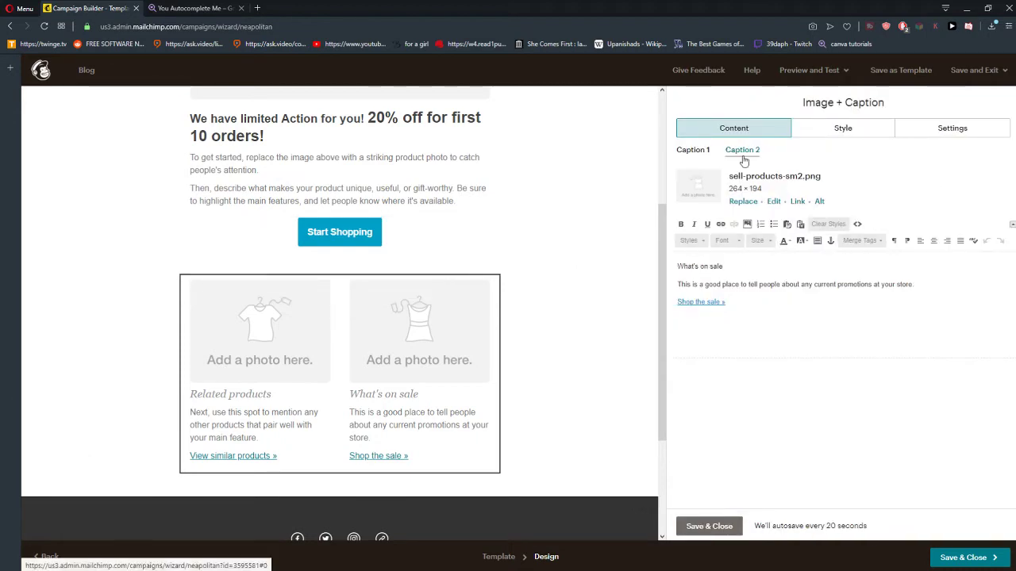
click(696, 153)
click(741, 150)
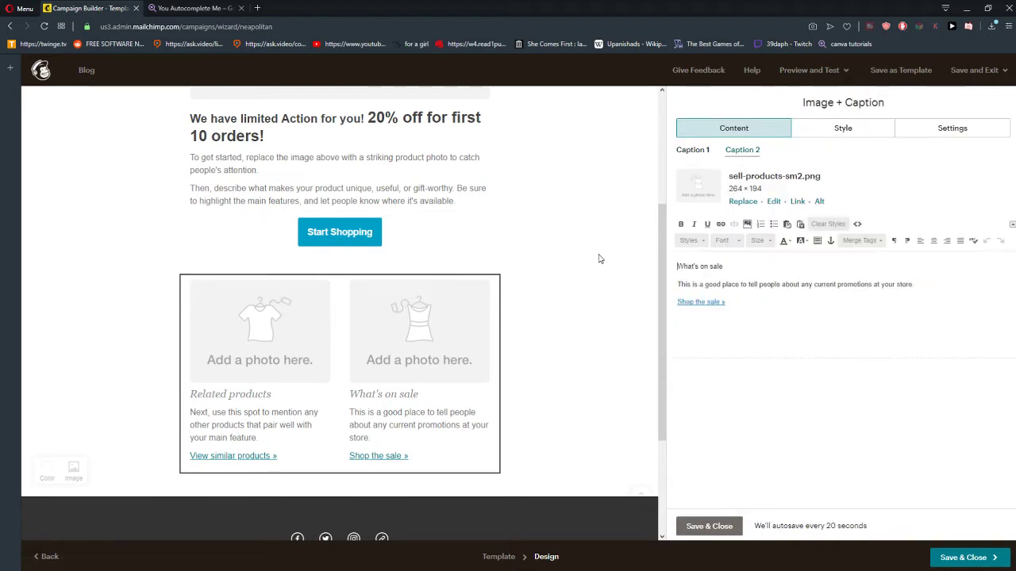
- View the social network link fields of the footer's social follow block, and save and close the email design
scroll(595, 262, up, 2)
scroll(595, 261, down, 4)
click(289, 385)
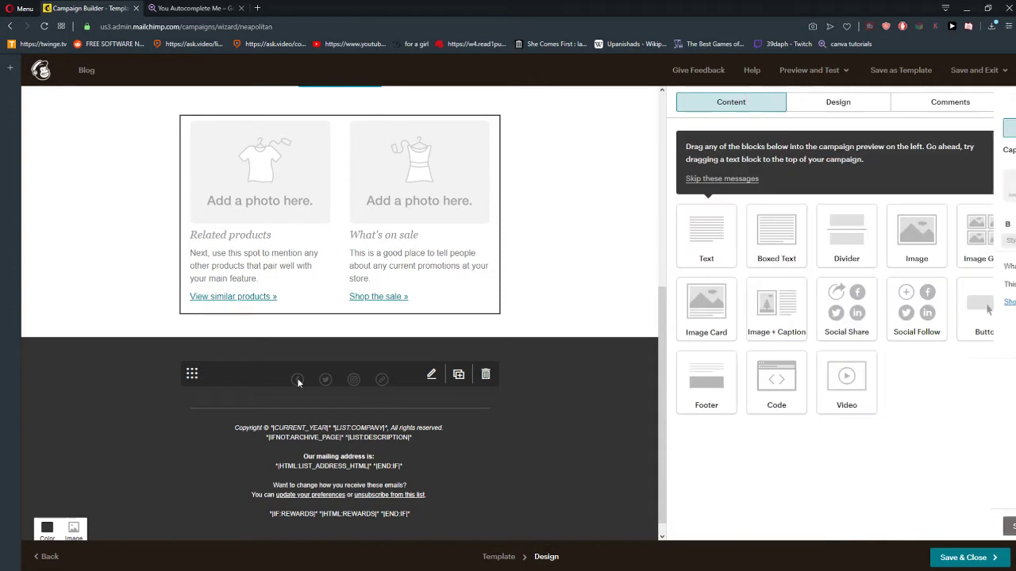
click(781, 200)
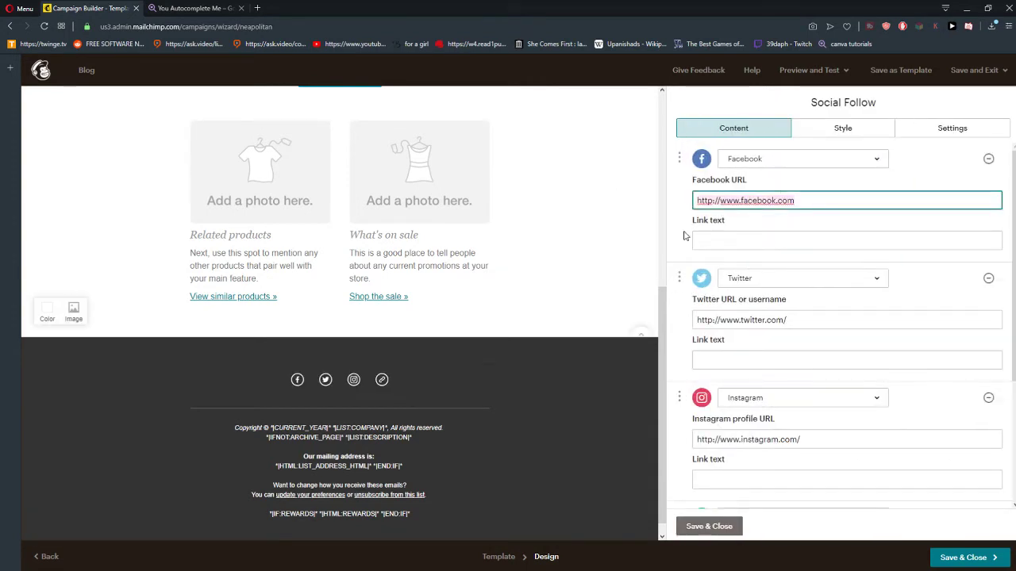
scroll(809, 246, down, 2)
click(828, 220)
scroll(786, 300, down, 1)
click(829, 246)
click(709, 526)
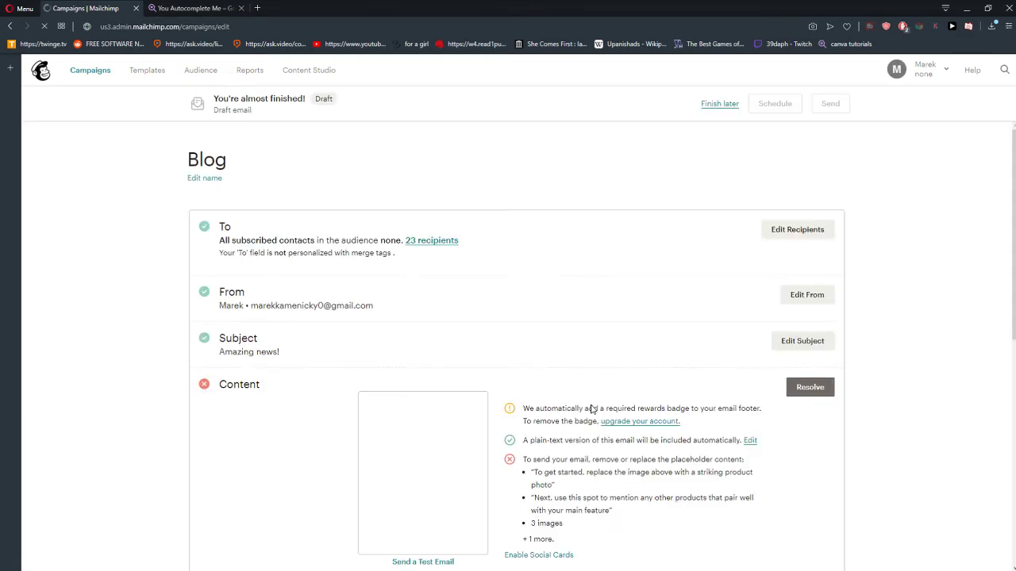
- Review the campaign's draft overview, covering its content check, campaign link, social post options and tracking settings
scroll(591, 408, down, 2)
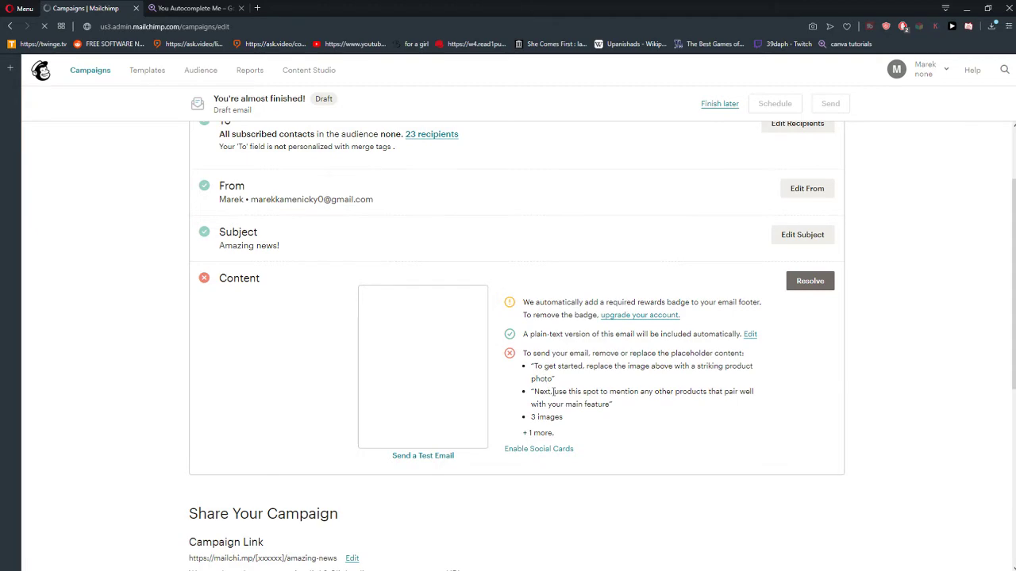
scroll(581, 397, down, 5)
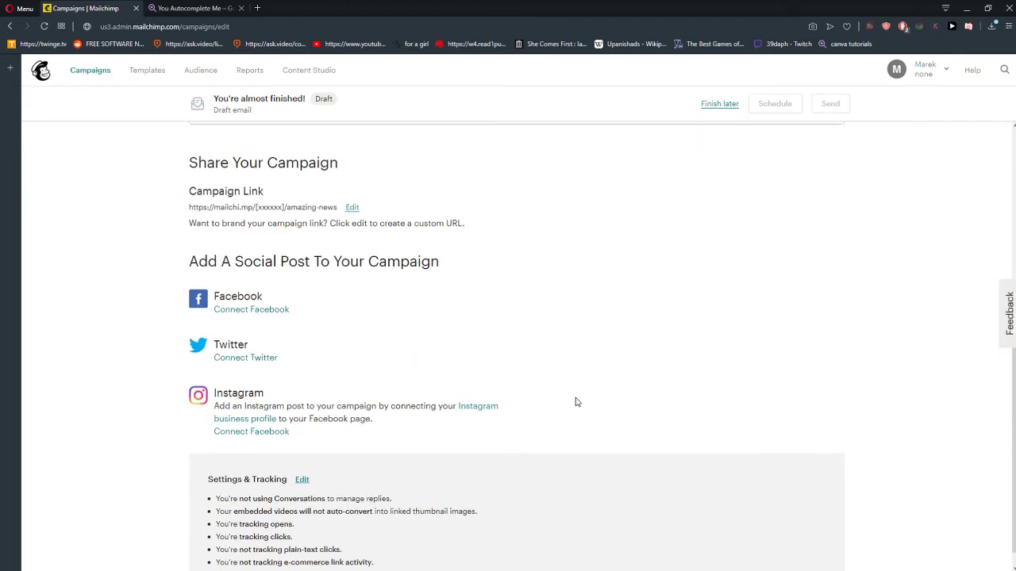
scroll(577, 404, up, 3)
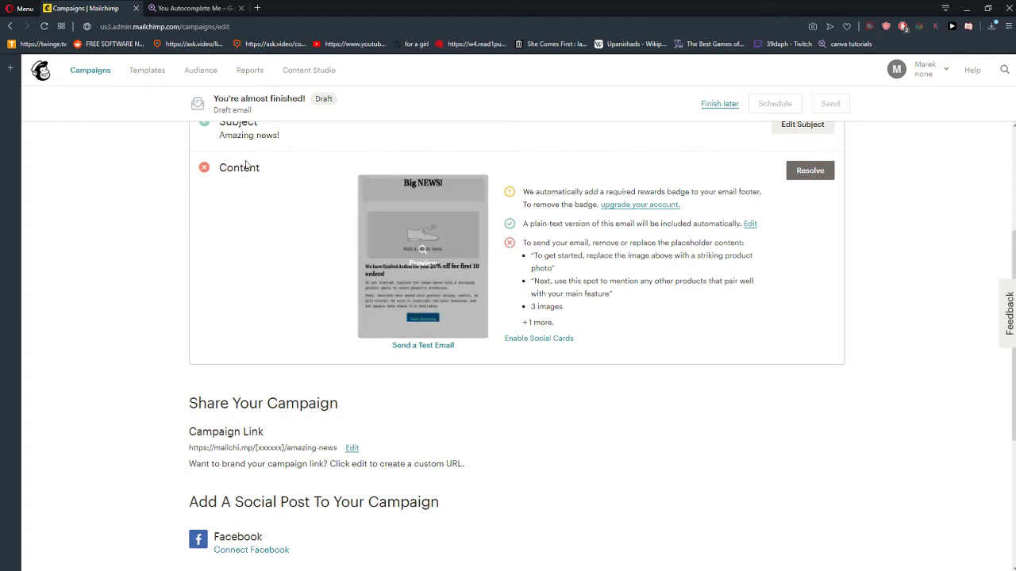
scroll(522, 318, up, 1)
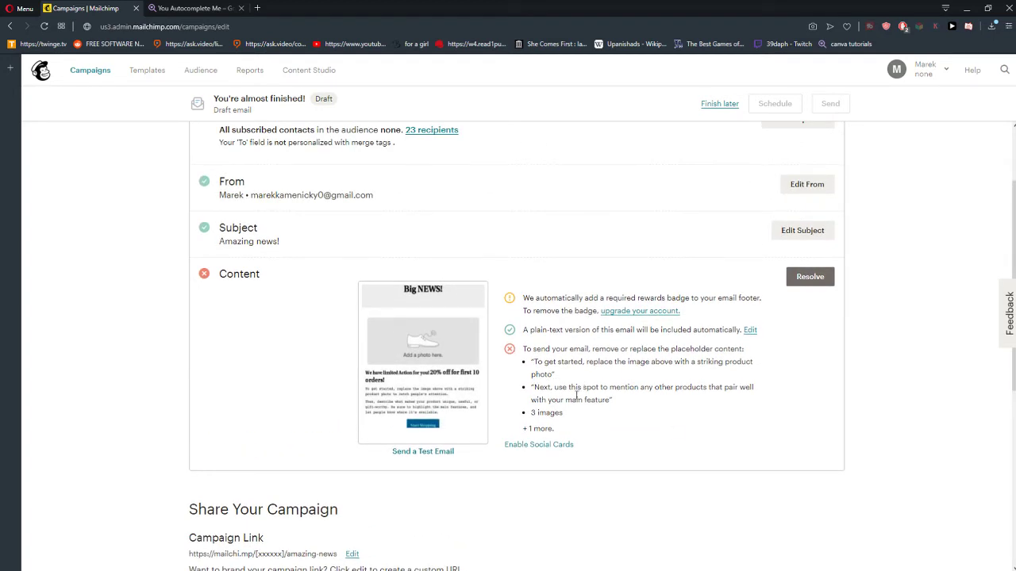
scroll(576, 396, up, 1)
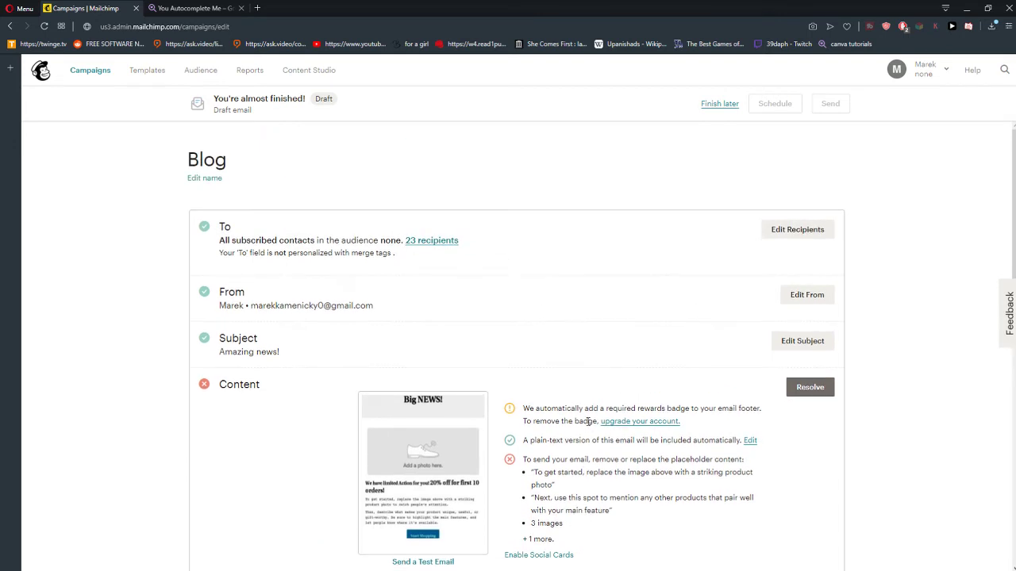